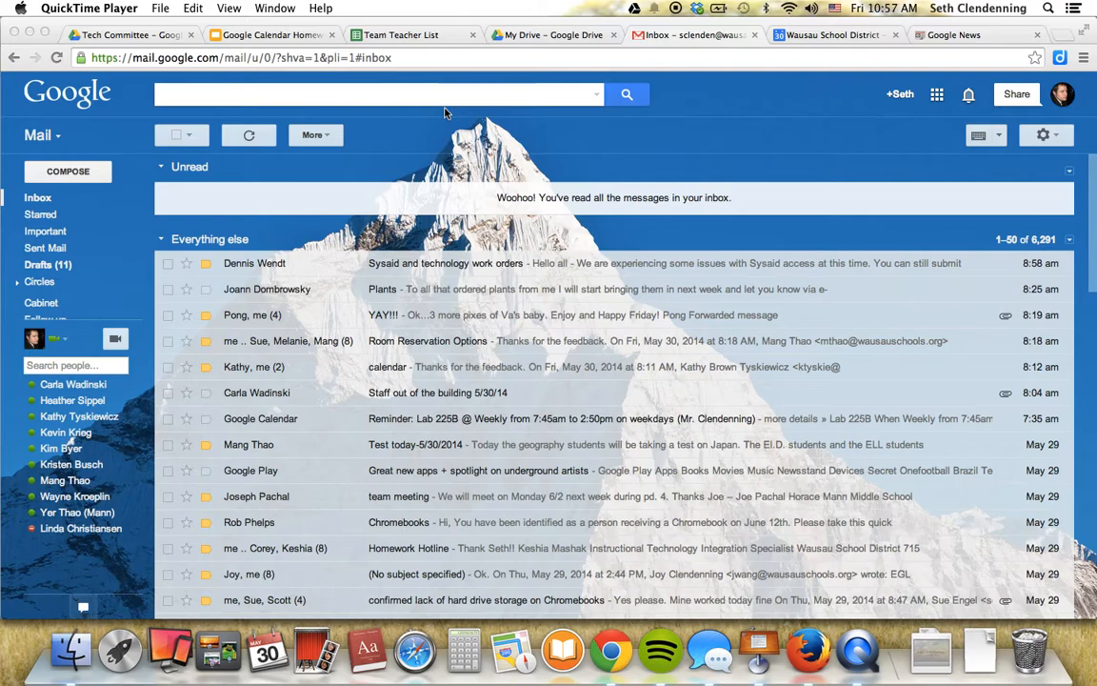
- Review the opening slides of the Google Calendar Homework Hotline presentation, covering the idea and the reasons for using calendars
{"action": "left_click", "coordinate": [262, 44]}
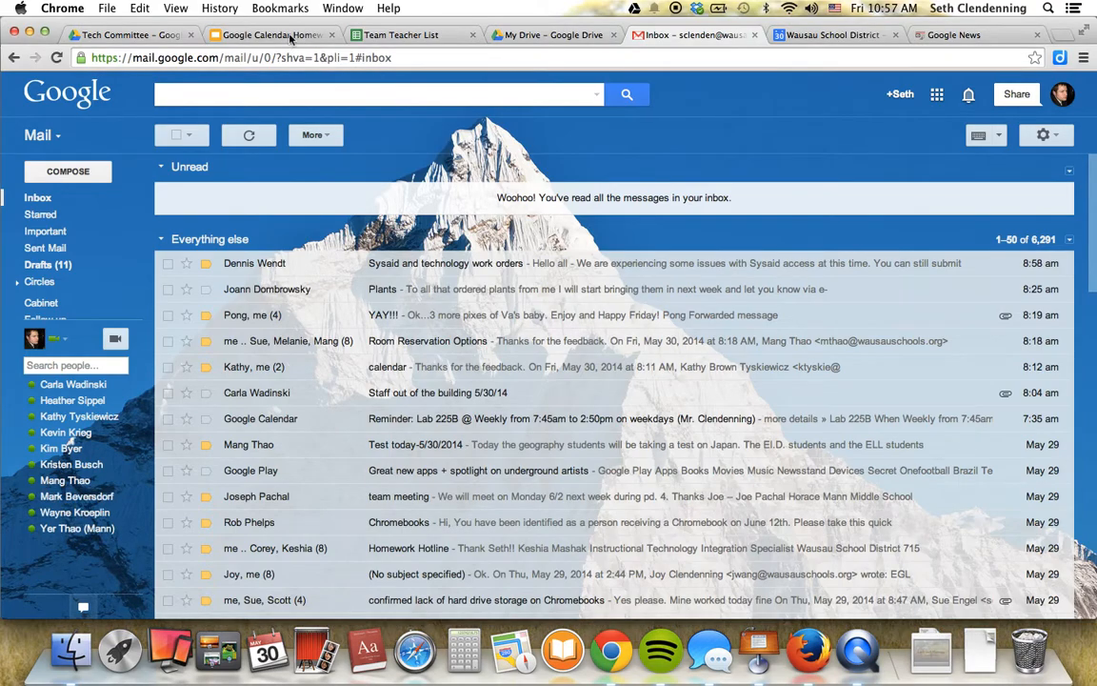
{"action": "left_click", "coordinate": [290, 38]}
{"action": "scroll", "coordinate": [118, 354], "scroll_direction": "down", "scroll_amount": 5}
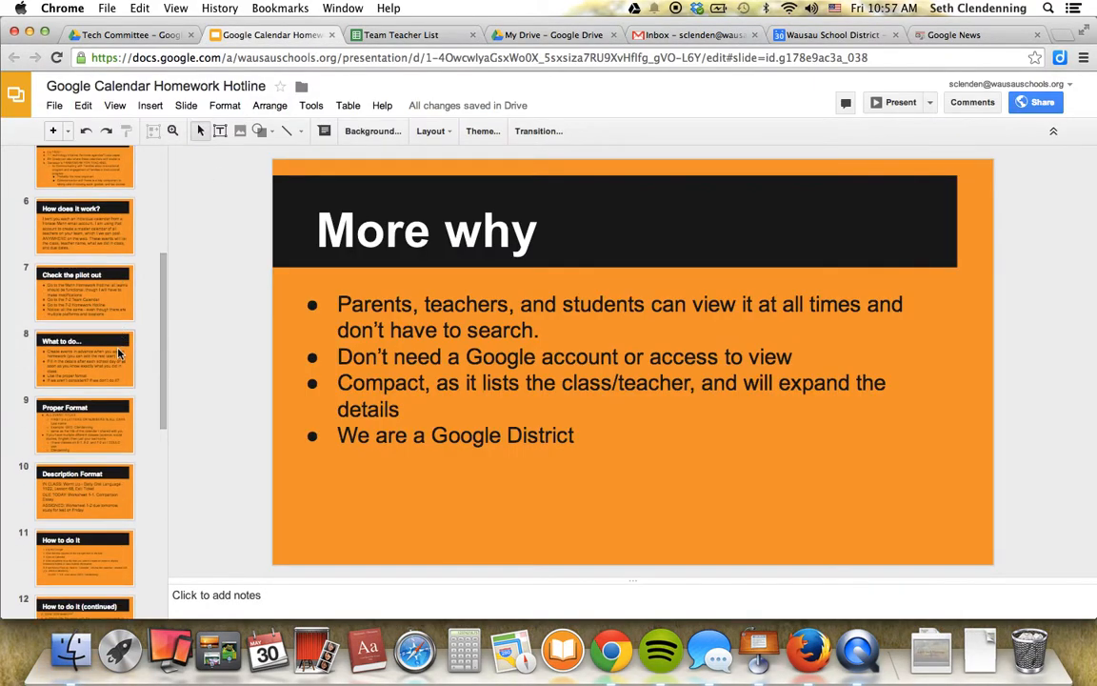
{"action": "scroll", "coordinate": [85, 352], "scroll_direction": "up", "scroll_amount": 4}
{"action": "left_click", "coordinate": [72, 178]}
{"action": "scroll", "coordinate": [72, 178], "scroll_direction": "up", "scroll_amount": 1}
{"action": "scroll", "coordinate": [82, 203], "scroll_direction": "up", "scroll_amount": 1}
{"action": "left_click", "coordinate": [79, 207]}
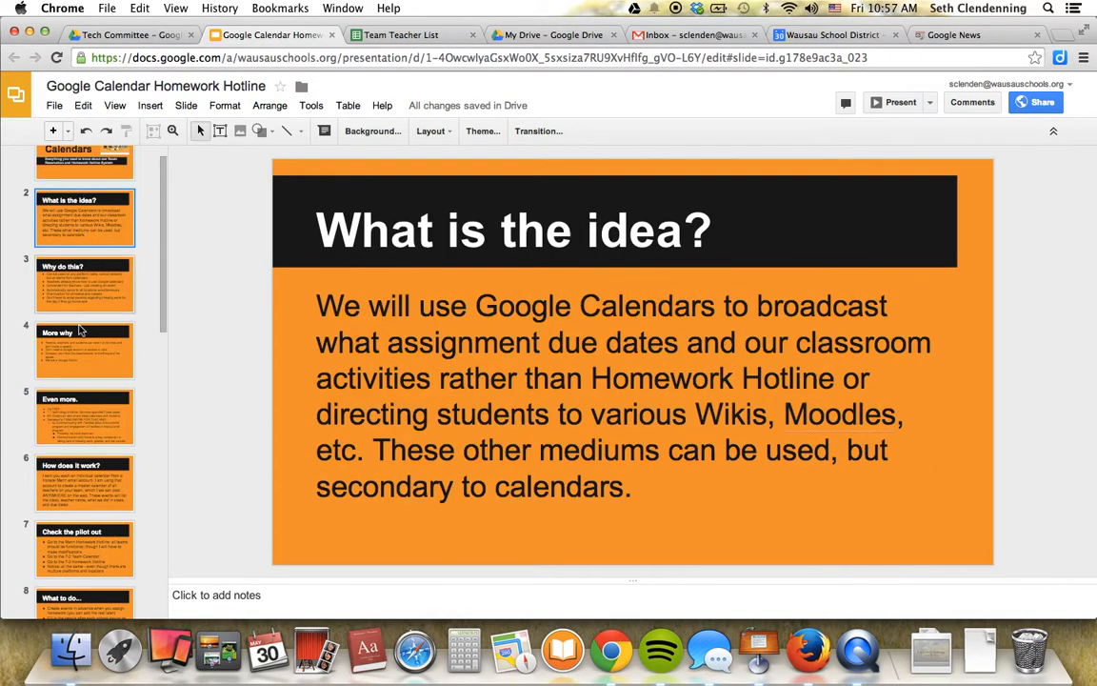
{"action": "left_click", "coordinate": [81, 330]}
{"action": "key", "text": "Down"}
{"action": "key", "text": "Down"}
{"action": "key", "text": "Up"}
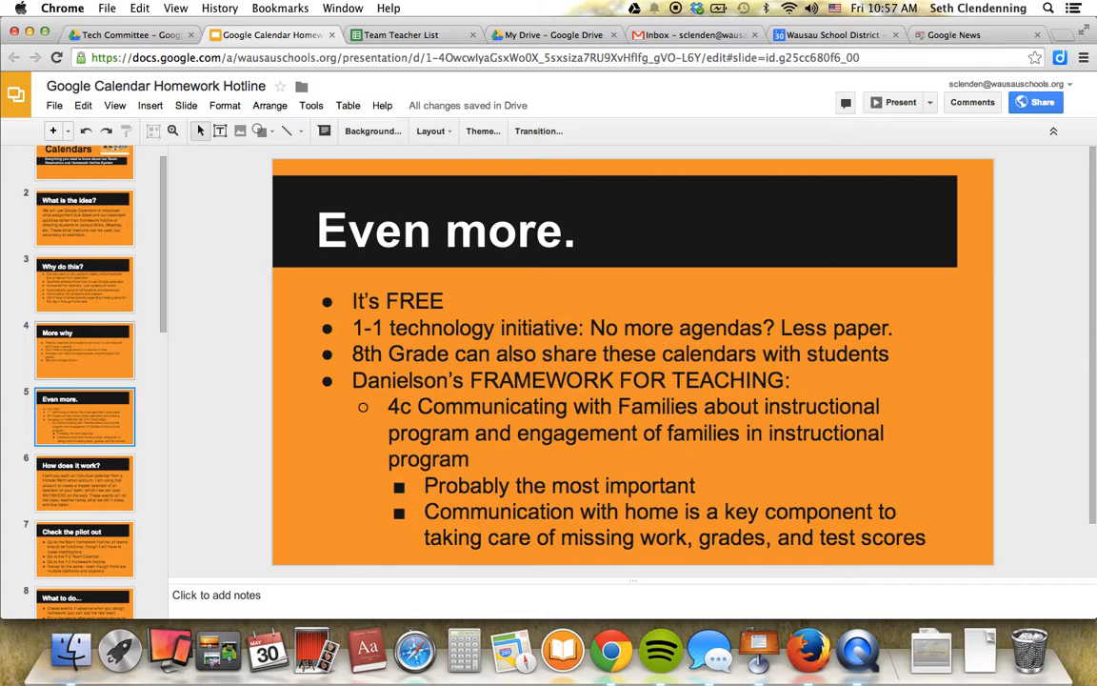
- Open Google Calendar from the Gmail inbox and start a new all-day event on Friday, May 30
{"action": "left_click", "coordinate": [687, 35]}
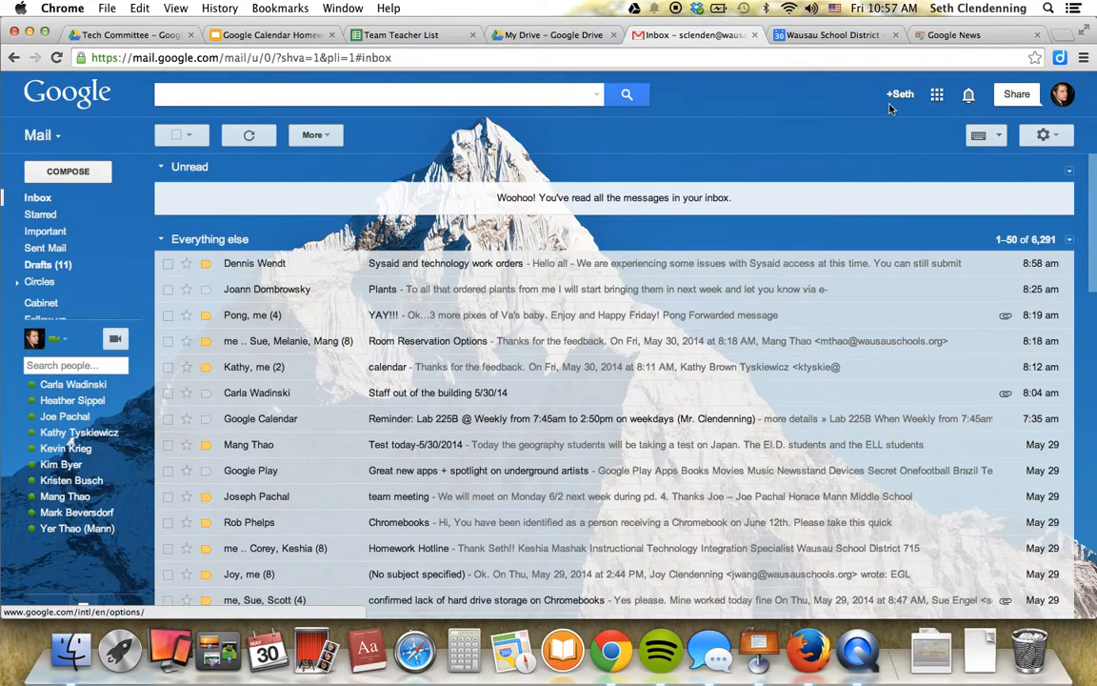
{"action": "left_click", "coordinate": [938, 97]}
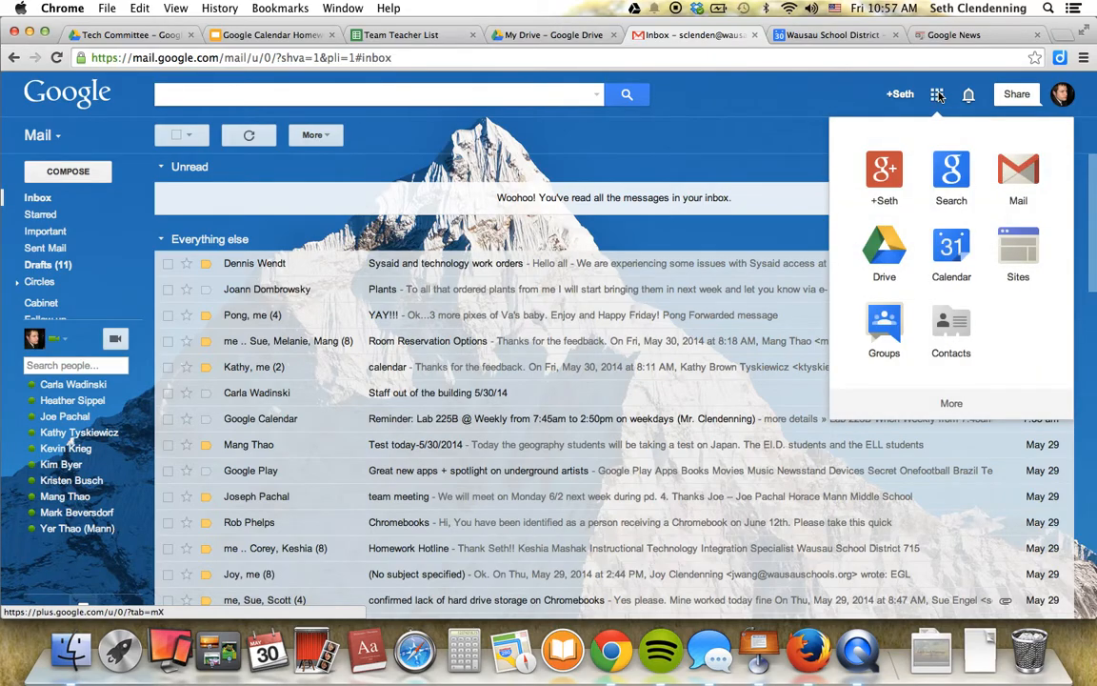
{"action": "left_click", "coordinate": [957, 250]}
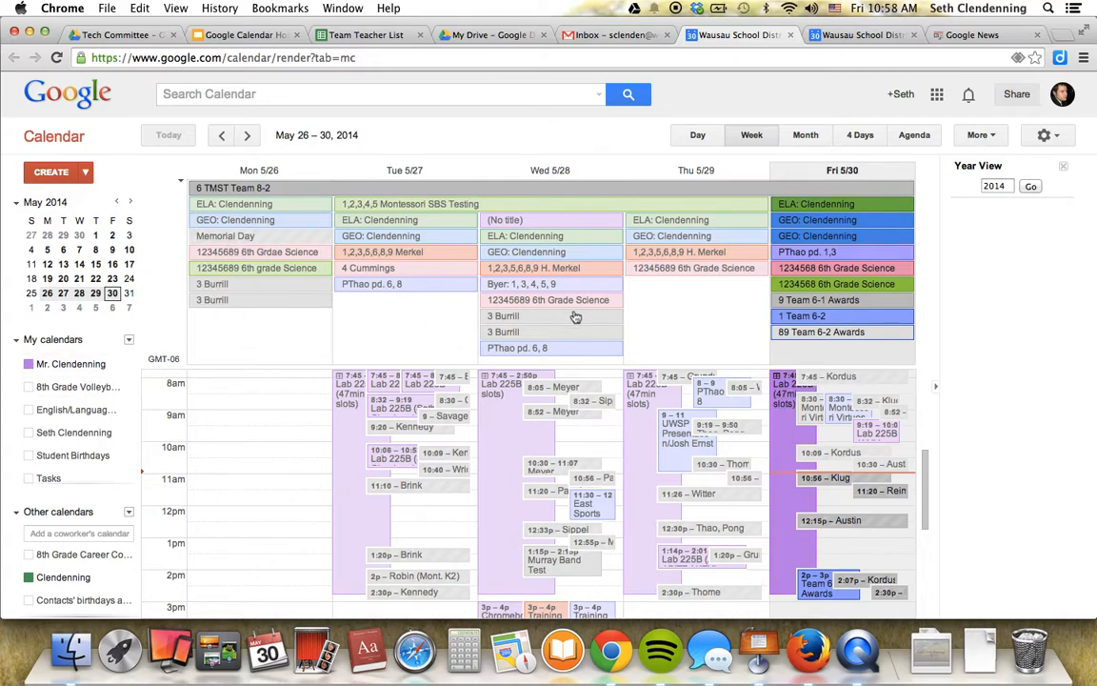
{"action": "left_click", "coordinate": [810, 352]}
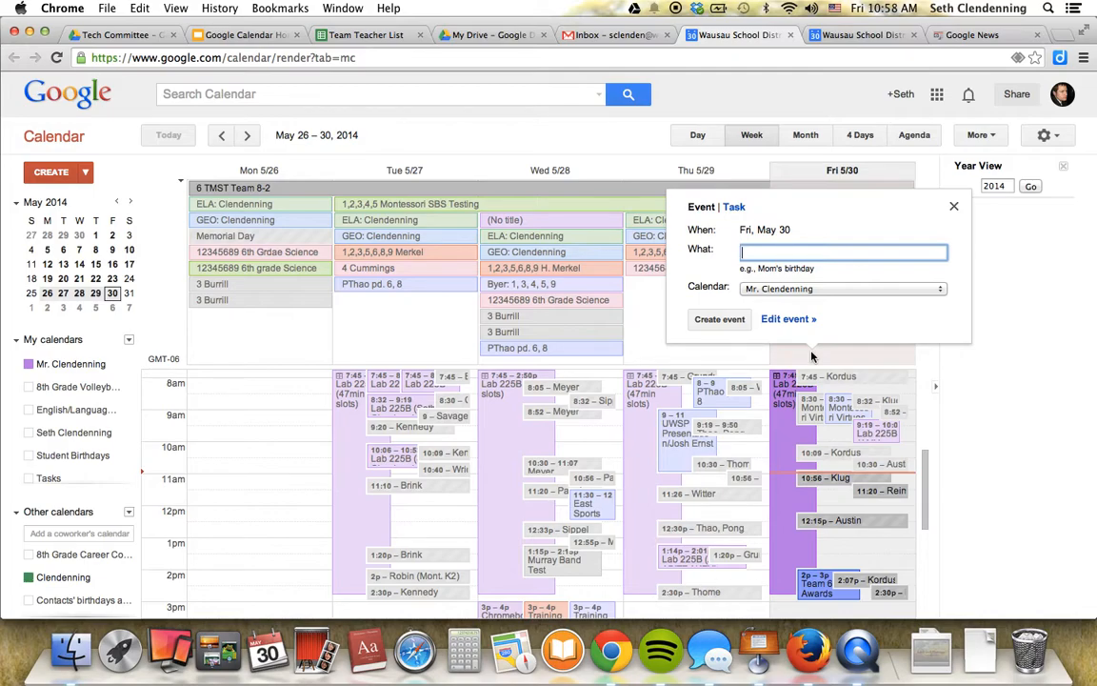
{"action": "type", "text": "GEO: Clendenning"}
{"action": "key", "text": "super+a"}
{"action": "type", "text": "ELA: Clendenning"}
- Title the event "SS:" followed by the teacher's surname, assign it to the calendar named with that surname, and create it
{"action": "key", "text": "super+a"}
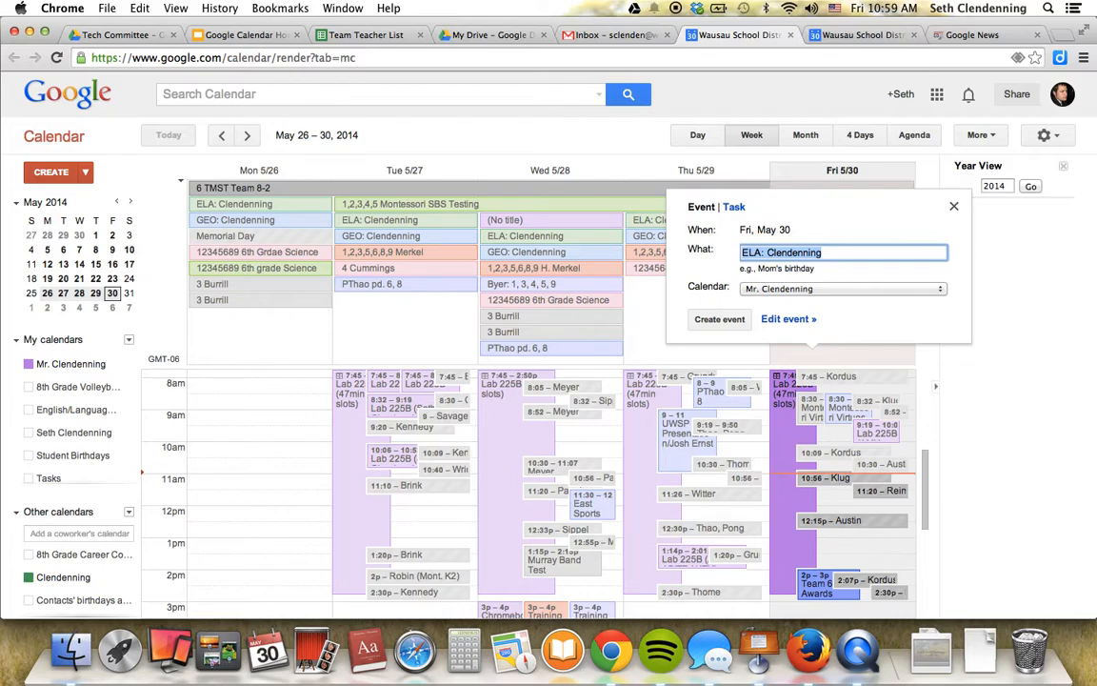
{"action": "type", "text": "SS"}
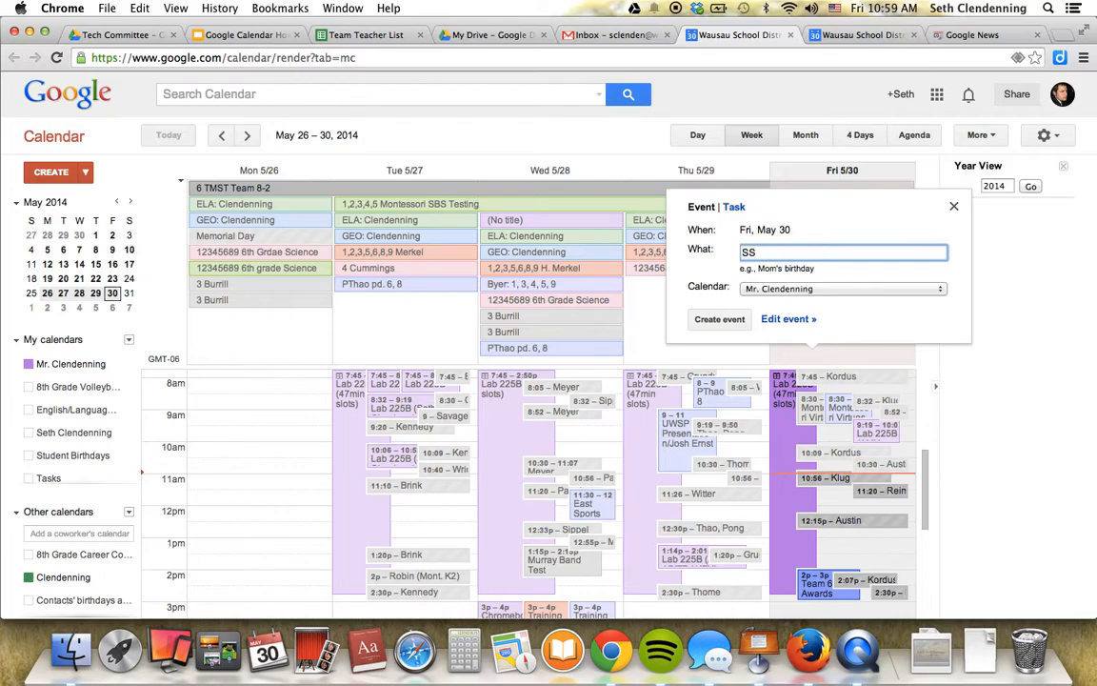
{"action": "type", "text": ": Clendeni"}
{"action": "type", "text": "ing"}
{"action": "left_click", "coordinate": [904, 289]}
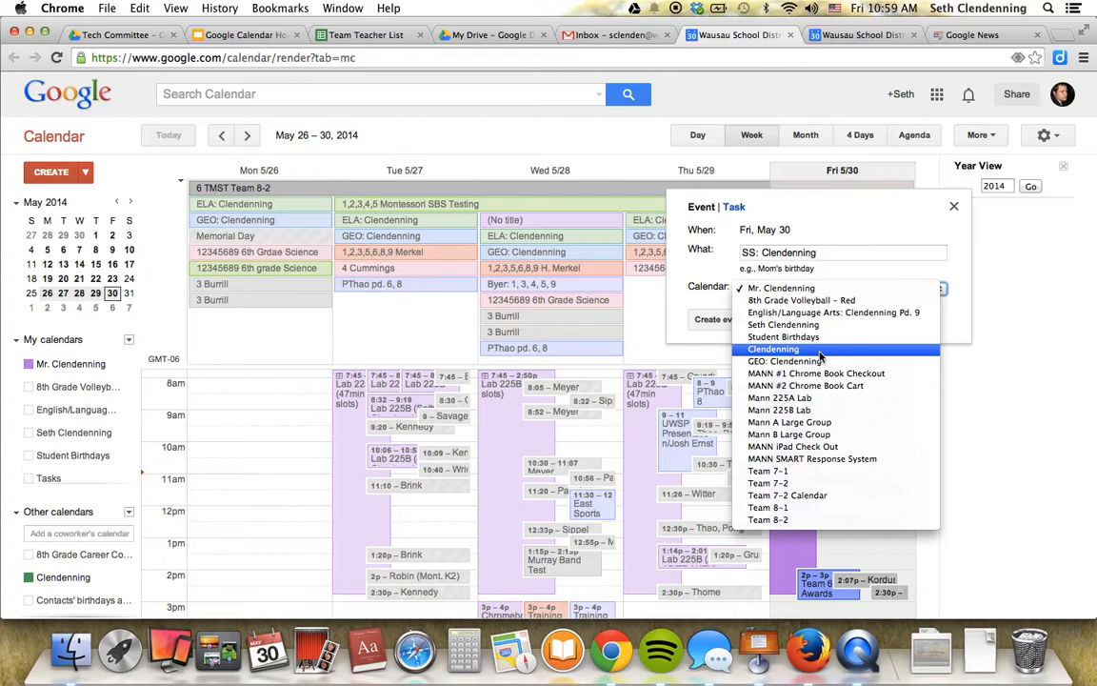
{"action": "left_click", "coordinate": [819, 350]}
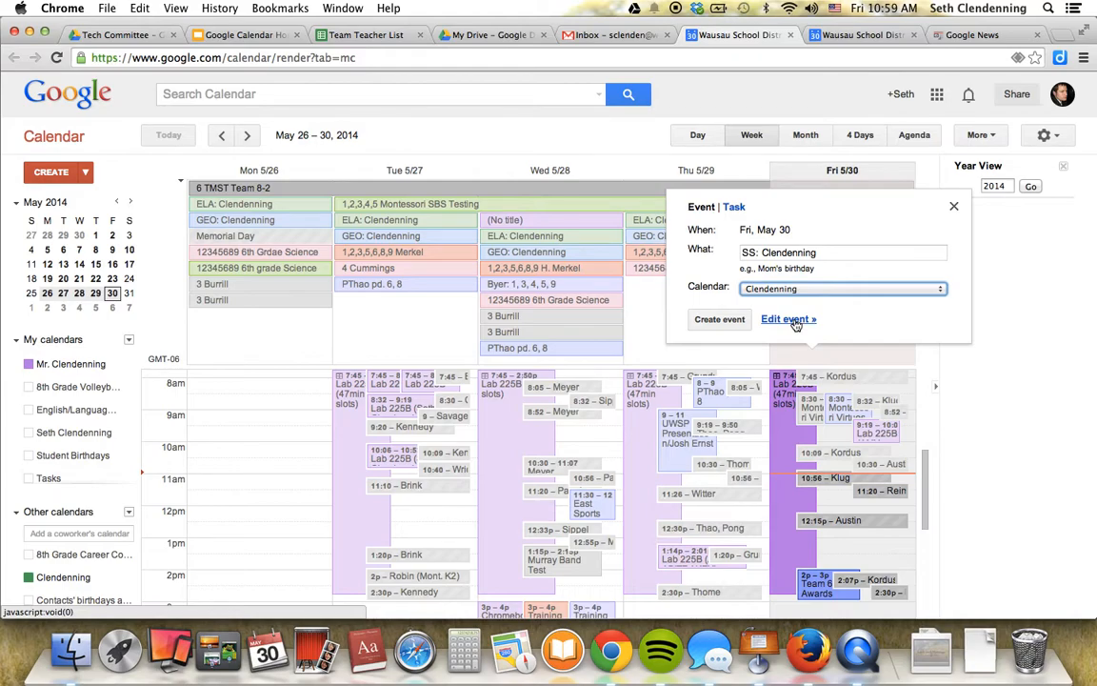
{"action": "left_click", "coordinate": [742, 324]}
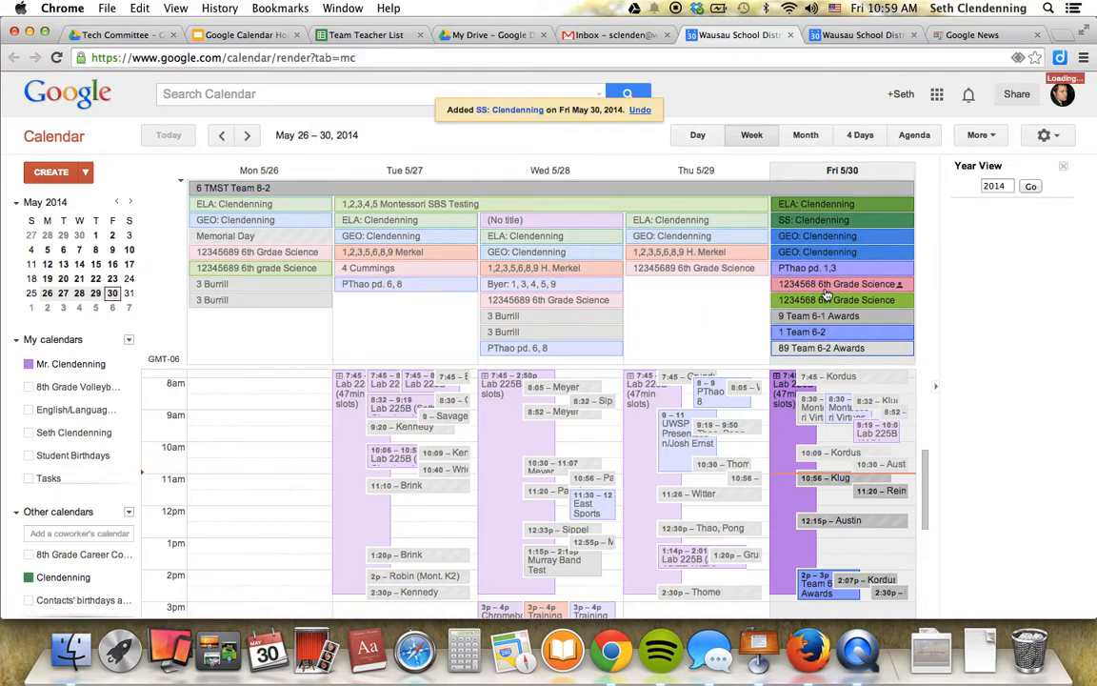
- Open the new SS event's details and move its start and end dates to 9/2/2014
{"action": "double_click", "coordinate": [833, 221]}
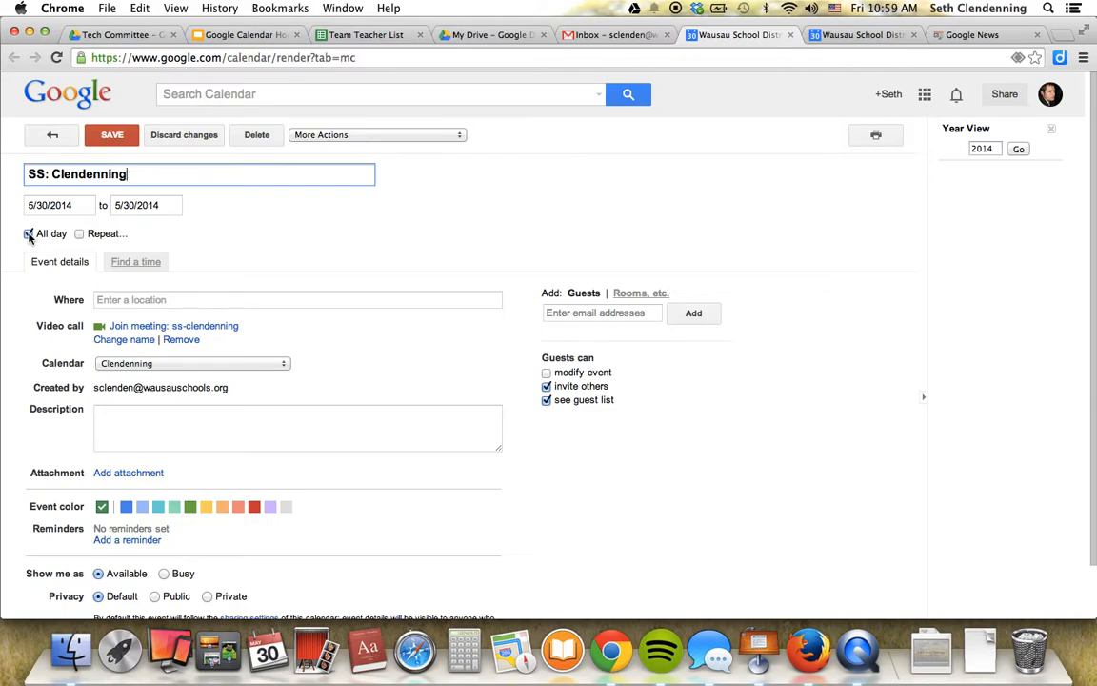
{"action": "left_click", "coordinate": [86, 204]}
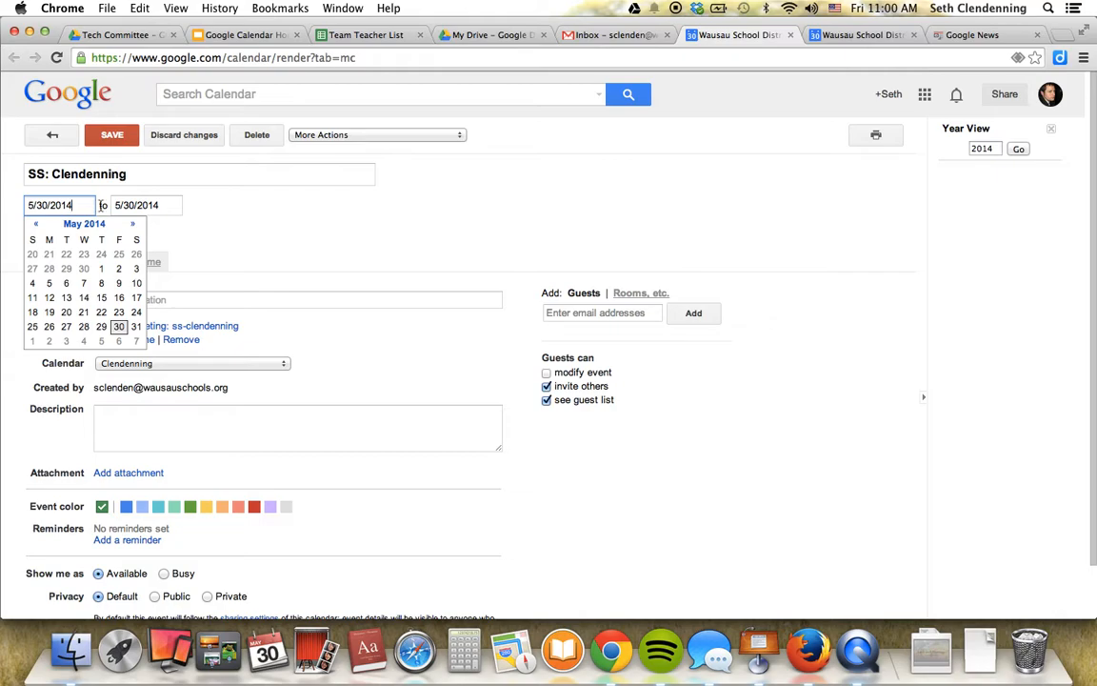
{"action": "left_click", "coordinate": [132, 224]}
{"action": "left_click", "coordinate": [132, 225]}
{"action": "left_click", "coordinate": [132, 225]}
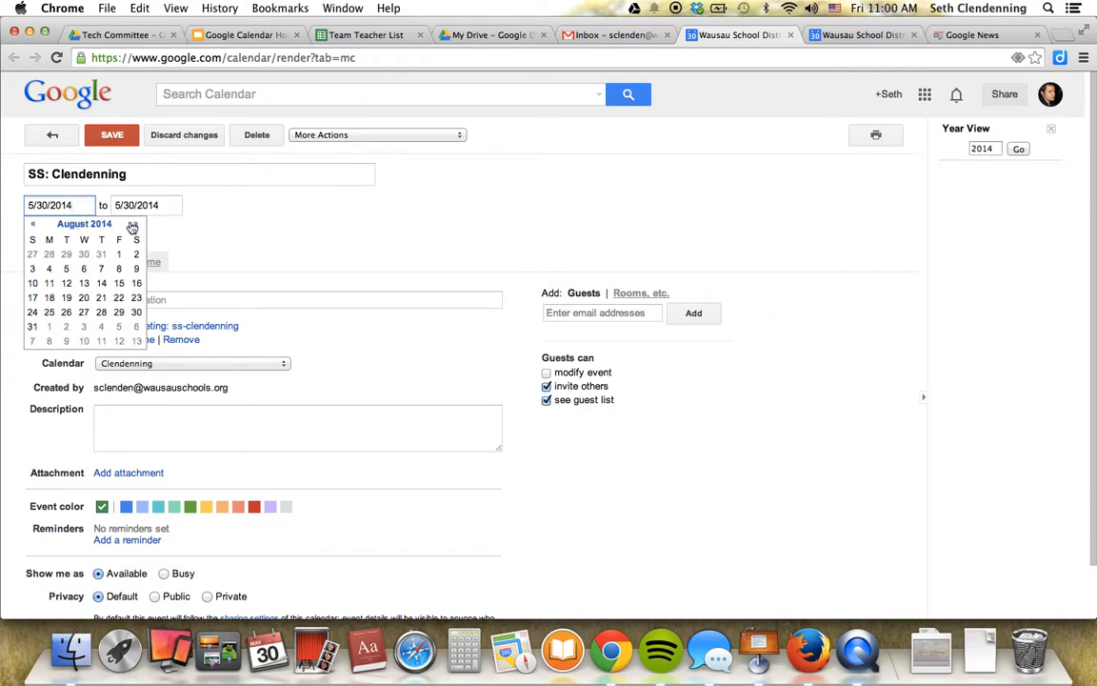
{"action": "left_click", "coordinate": [136, 226]}
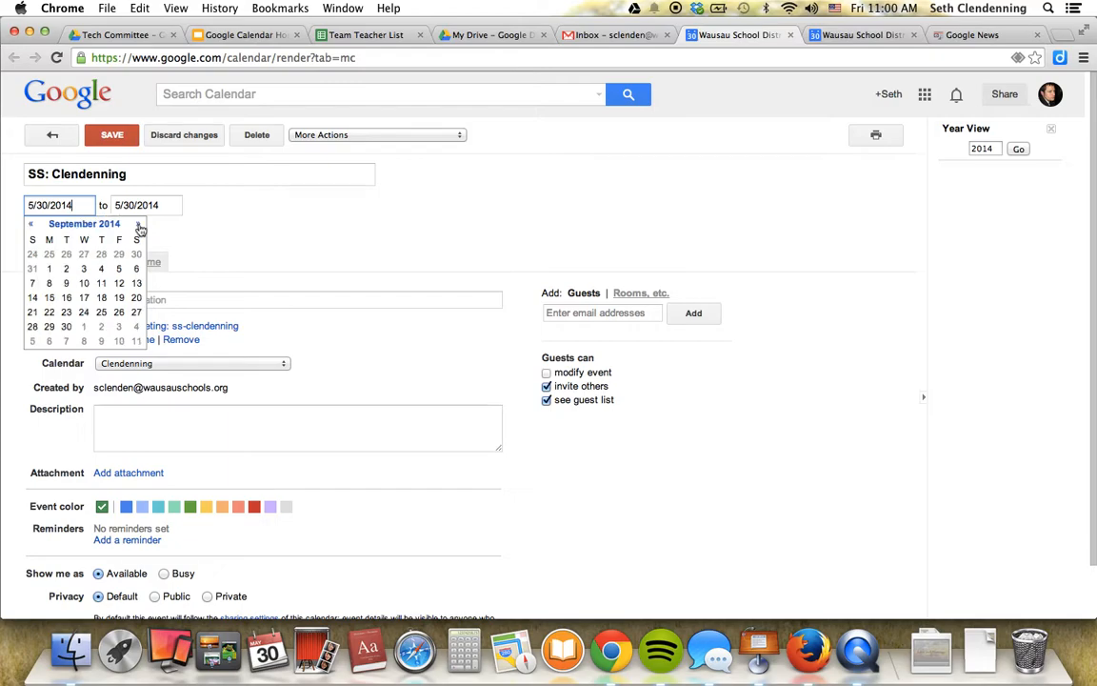
{"action": "left_click", "coordinate": [67, 271]}
{"action": "left_click", "coordinate": [153, 205]}
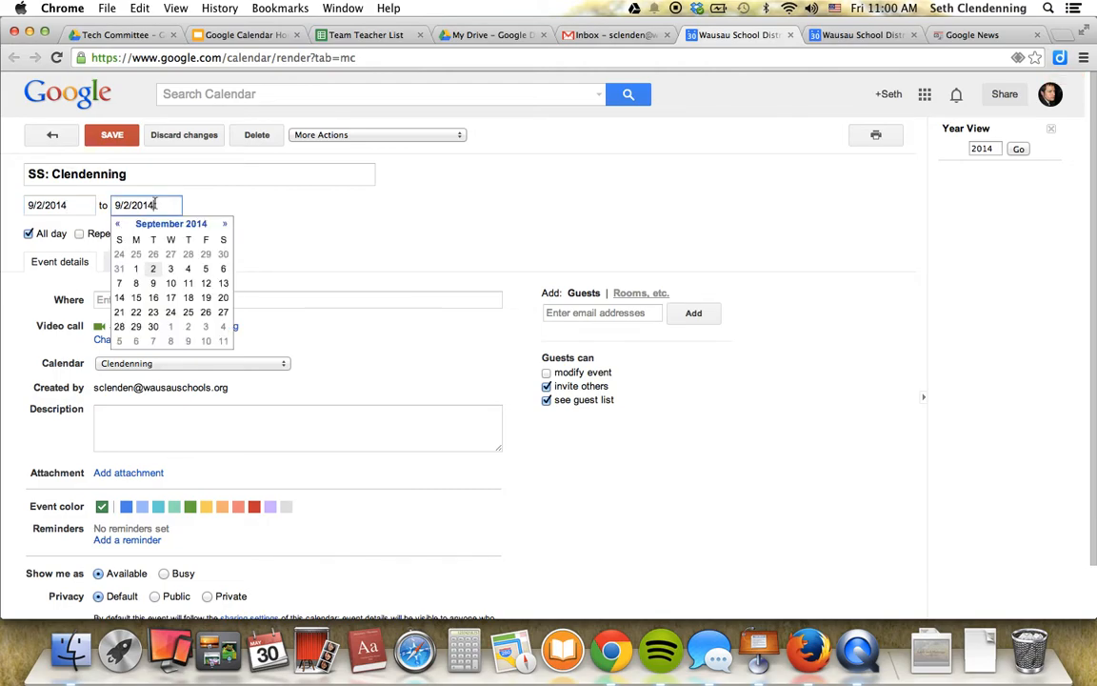
{"action": "left_click", "coordinate": [164, 190]}
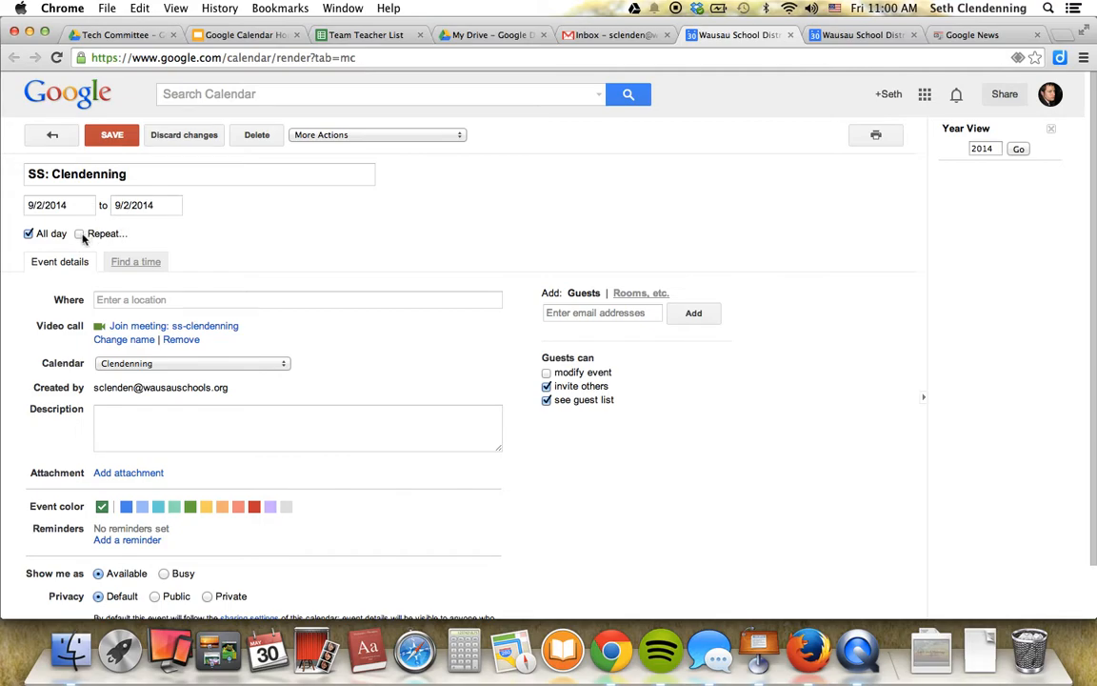
- Make the event repeat weekly on every weekday, Monday through Friday
{"action": "left_click", "coordinate": [80, 235]}
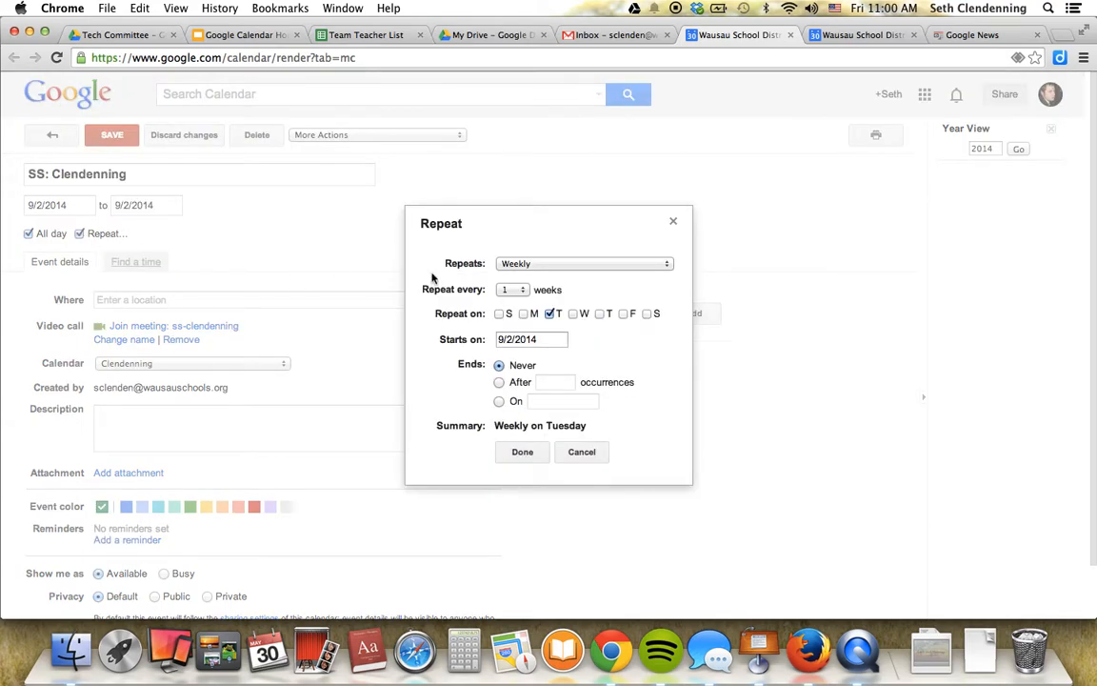
{"action": "left_click", "coordinate": [526, 315]}
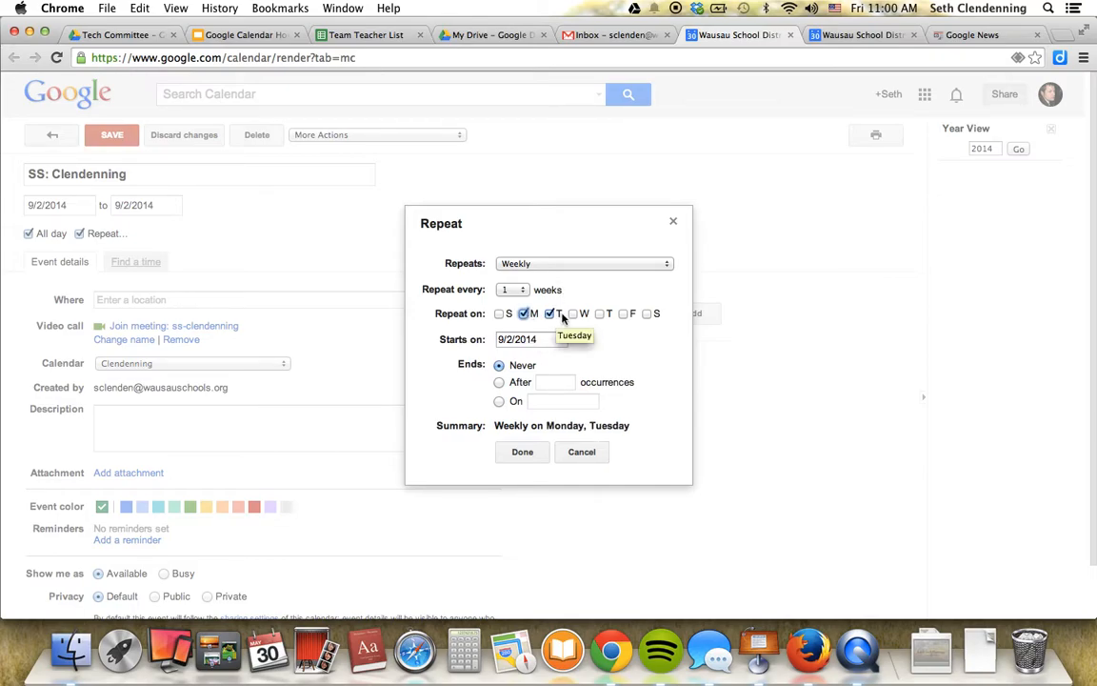
{"action": "left_click", "coordinate": [573, 315]}
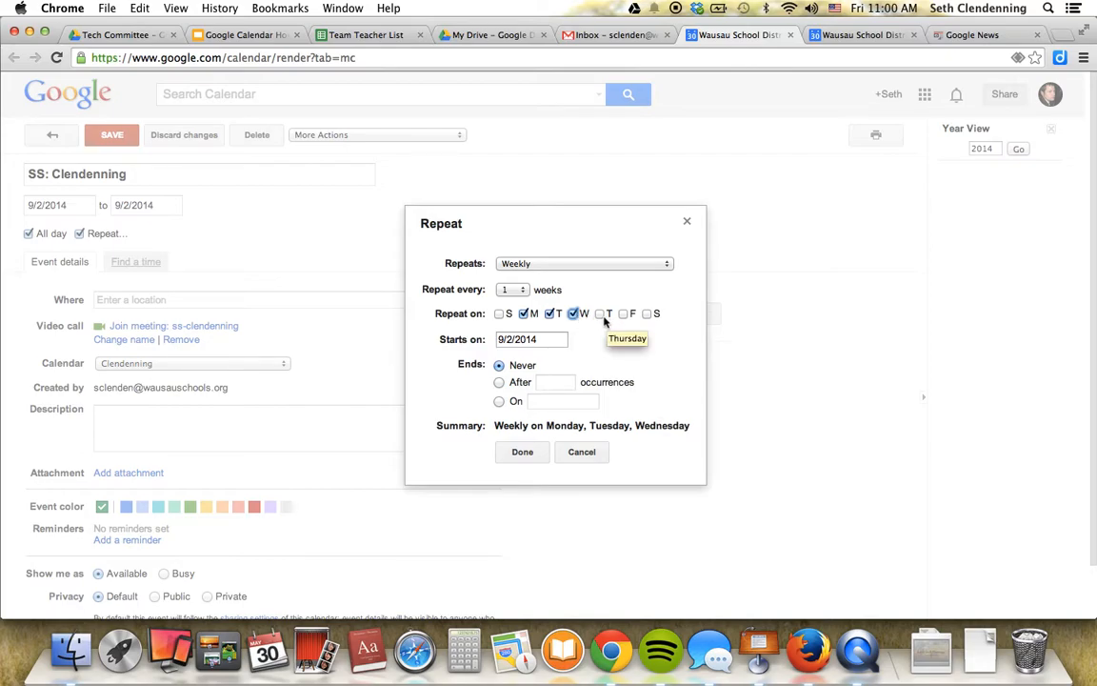
{"action": "left_click", "coordinate": [602, 316]}
{"action": "left_click", "coordinate": [625, 315]}
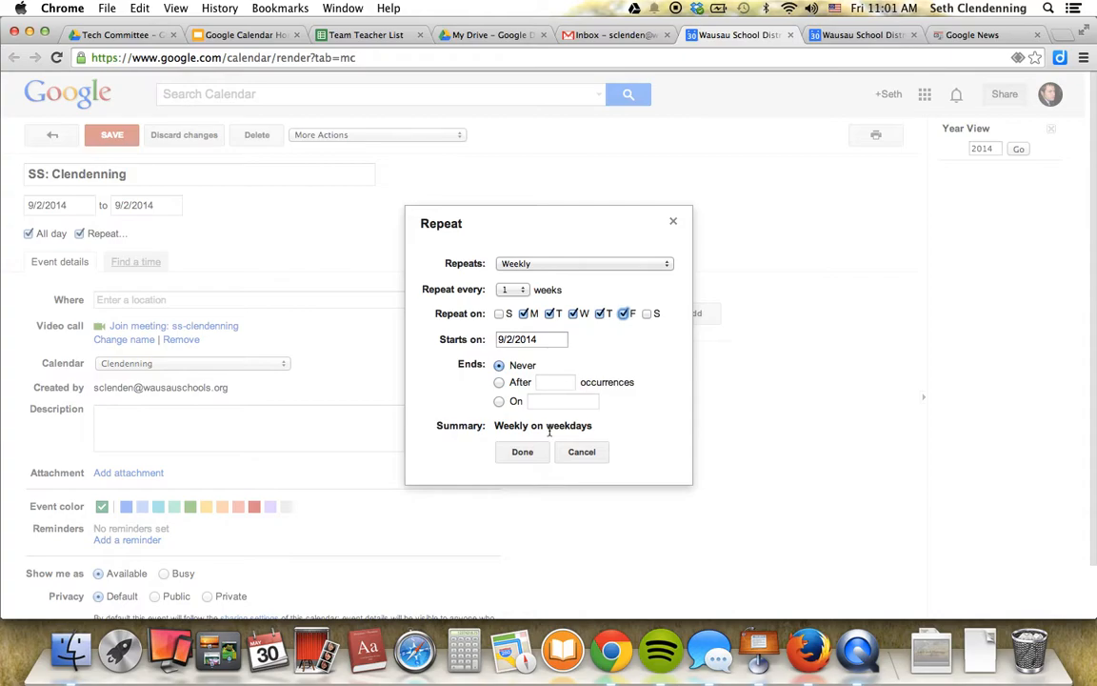
- End the recurrence on 6/12/2015 and apply the repeat settings
{"action": "left_click", "coordinate": [499, 402]}
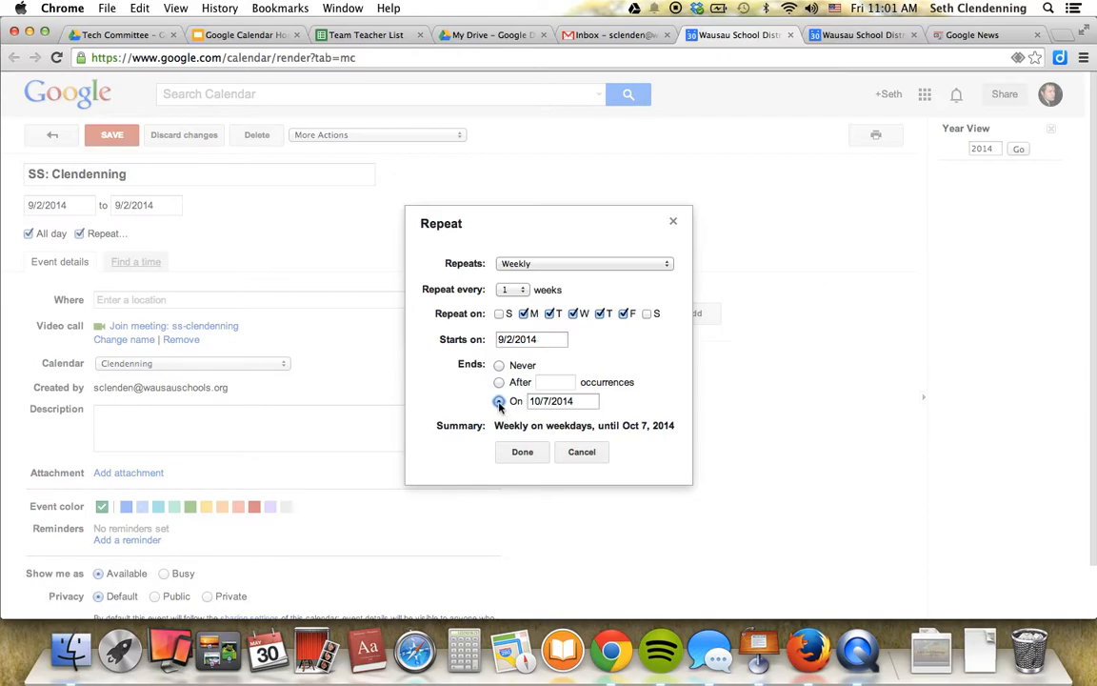
{"action": "left_click", "coordinate": [576, 400]}
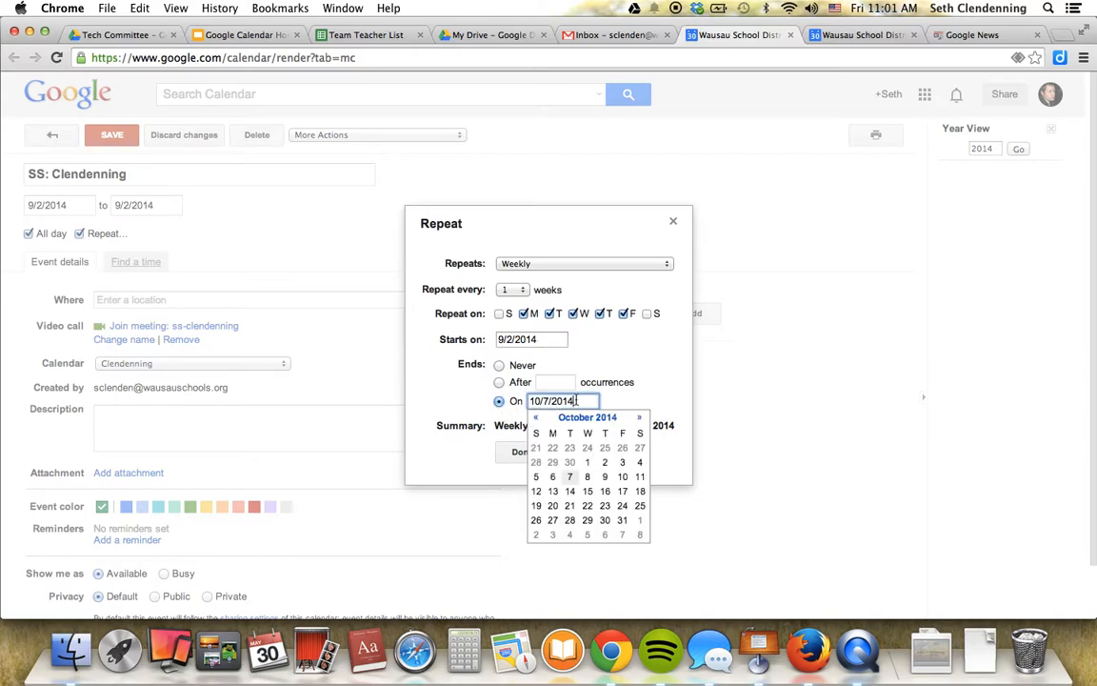
{"action": "left_click", "coordinate": [641, 419]}
{"action": "left_click", "coordinate": [641, 419]}
{"action": "left_click", "coordinate": [641, 419]}
{"action": "left_click", "coordinate": [641, 418]}
{"action": "left_click", "coordinate": [641, 419]}
{"action": "left_click", "coordinate": [641, 419]}
{"action": "left_click", "coordinate": [640, 418]}
{"action": "left_click", "coordinate": [640, 419]}
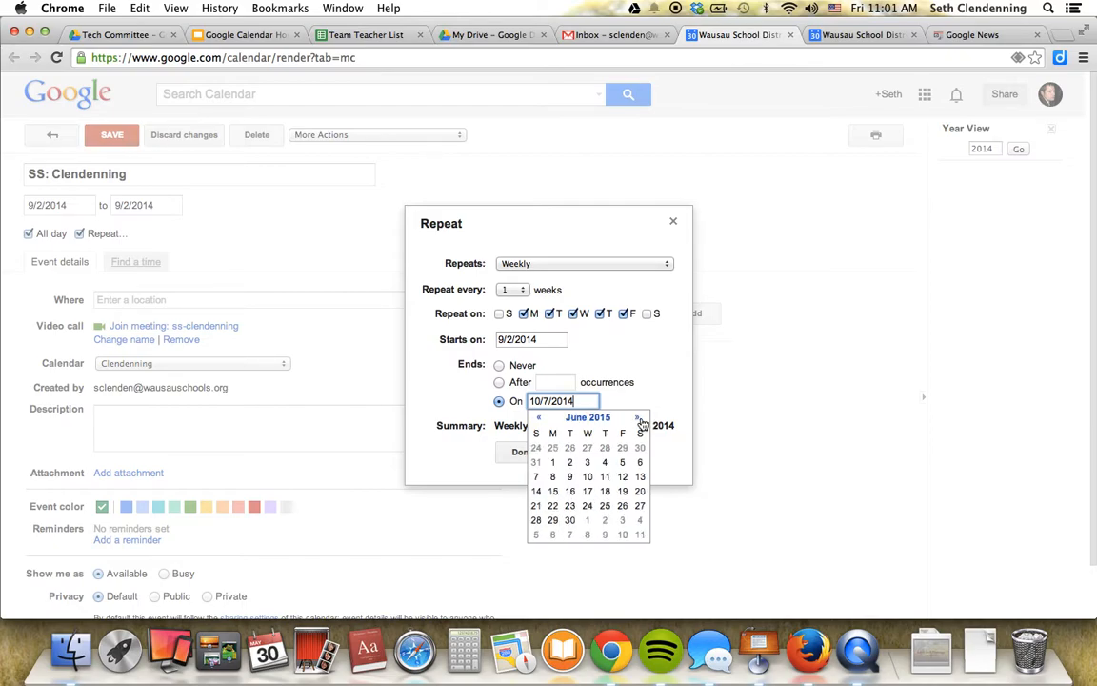
{"action": "left_click", "coordinate": [625, 478]}
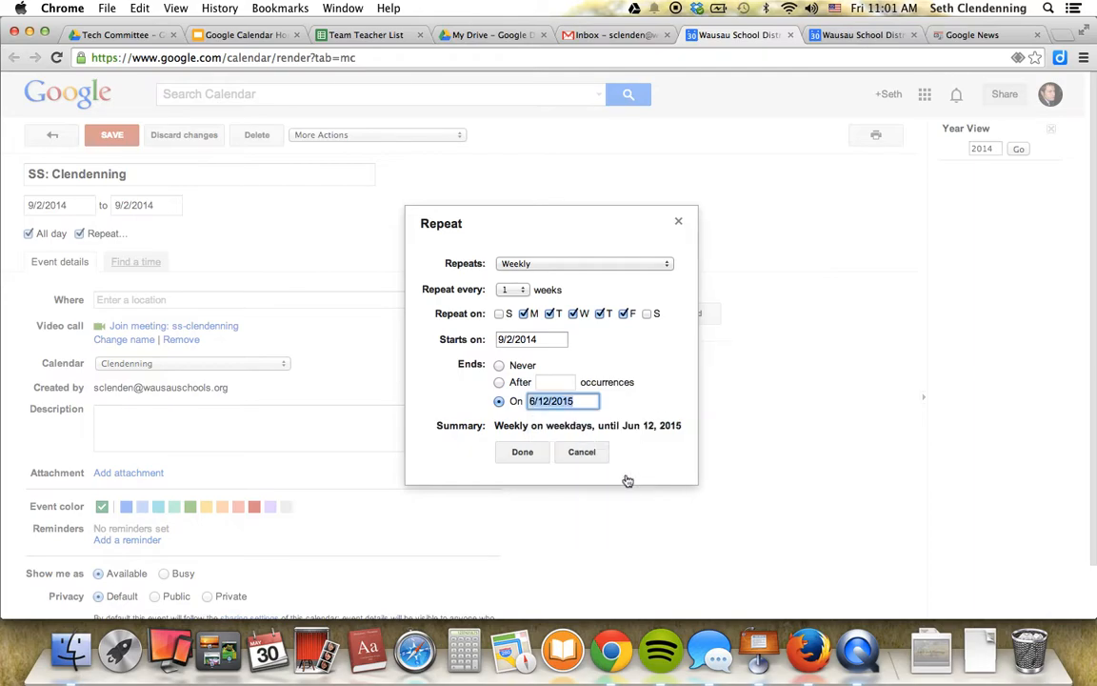
{"action": "left_click", "coordinate": [642, 413]}
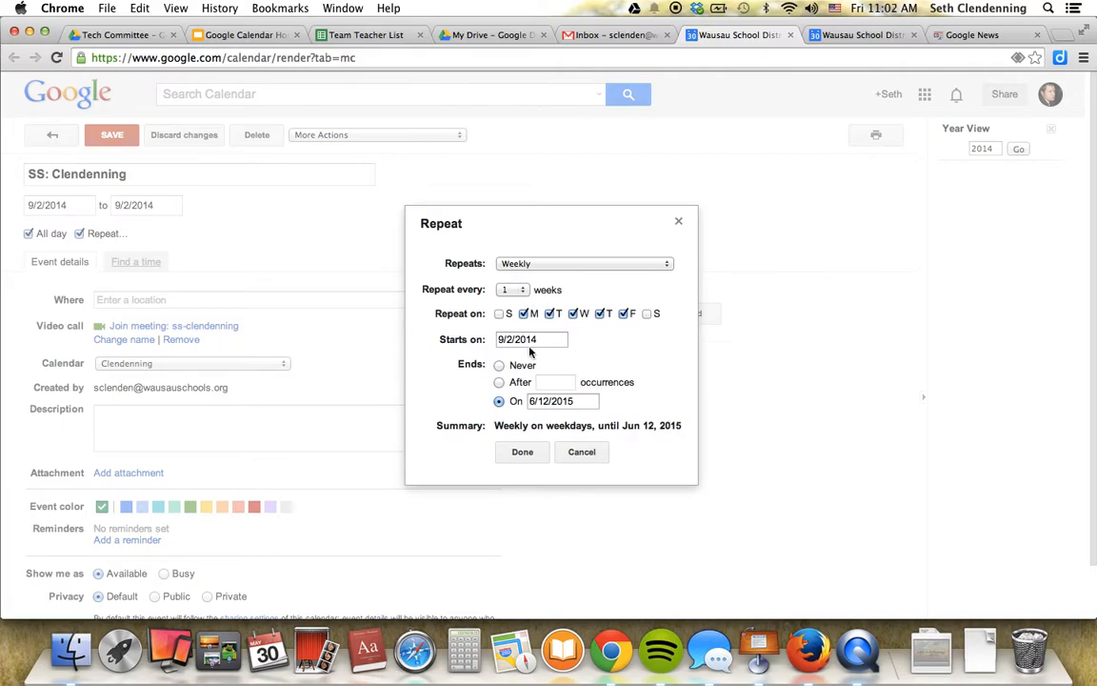
{"action": "left_click", "coordinate": [521, 453]}
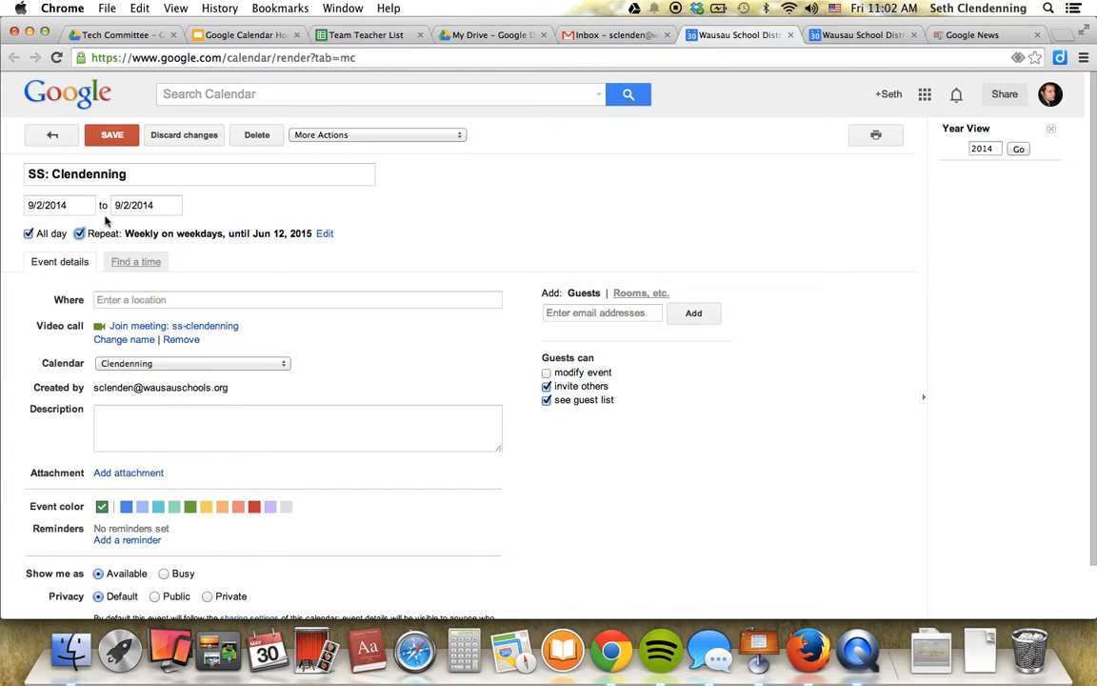
- Enter the labels "IN CLASS:", "DUE TODAY:" and "ASSIGNED:" in the event description, separated by blank lines
{"action": "left_click", "coordinate": [143, 420]}
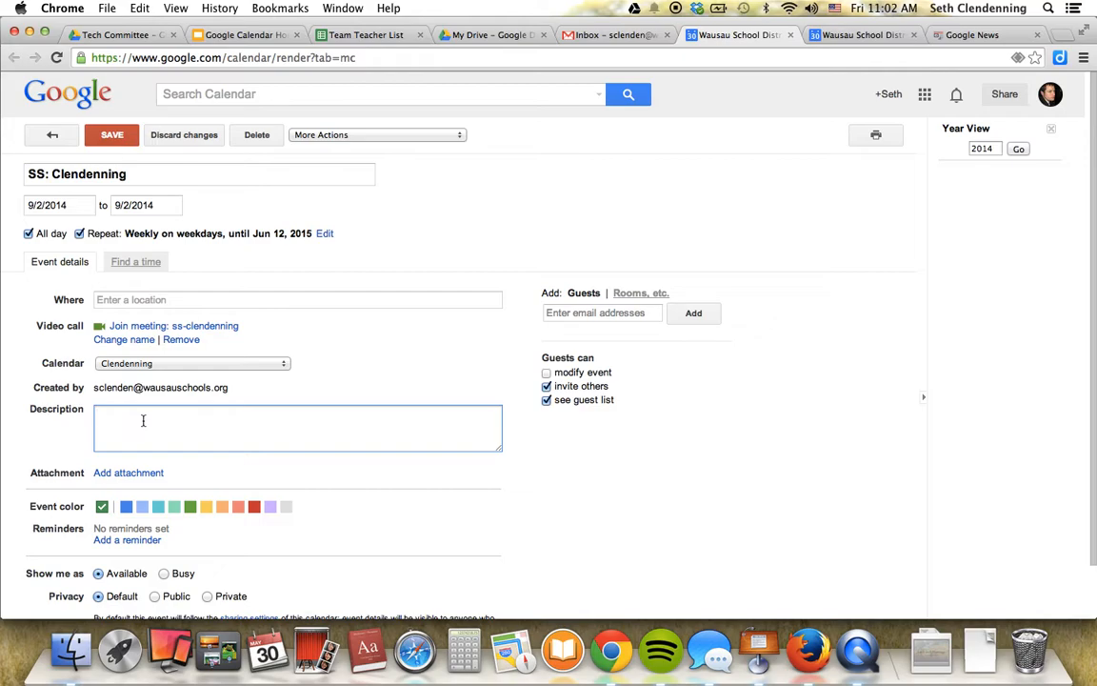
{"action": "type", "text": "In"}
{"action": "key", "text": "BackSpace"}
{"action": "key", "text": "BackSpace"}
{"action": "key", "text": "BackSpace"}
{"action": "type", "text": "IN CLASS:"}
{"action": "key", "text": "Return"}
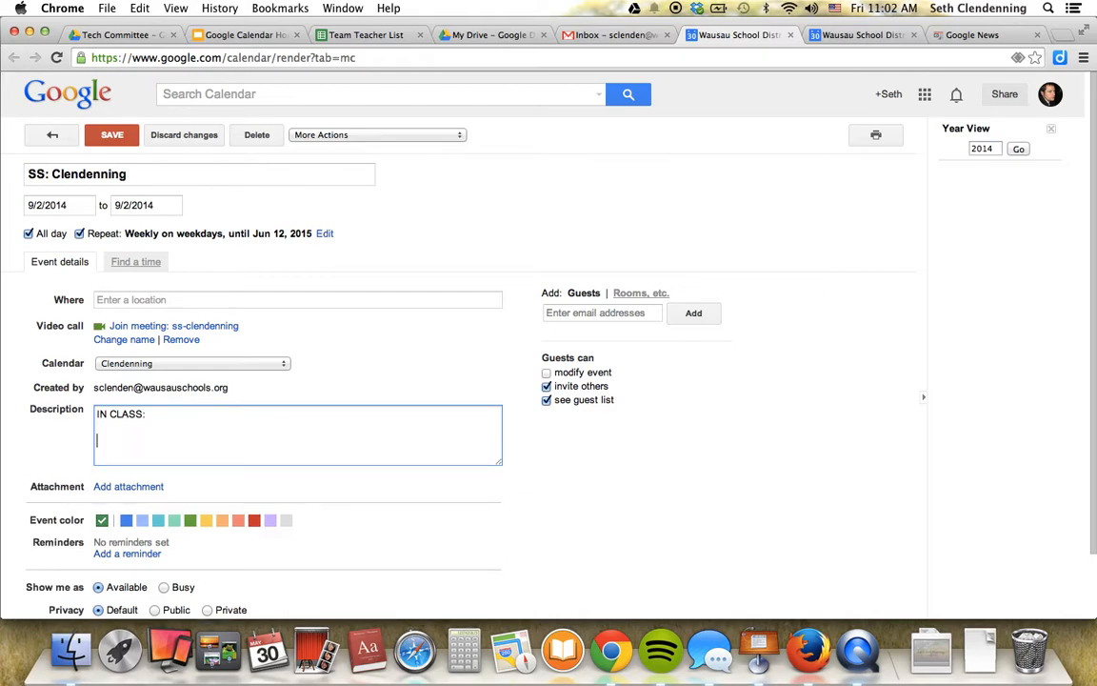
{"action": "type", "text": "DUE TODAY:"}
{"action": "key", "text": "Return"}
{"action": "key", "text": "Return"}
{"action": "type", "text": "ASSIGNED:"}
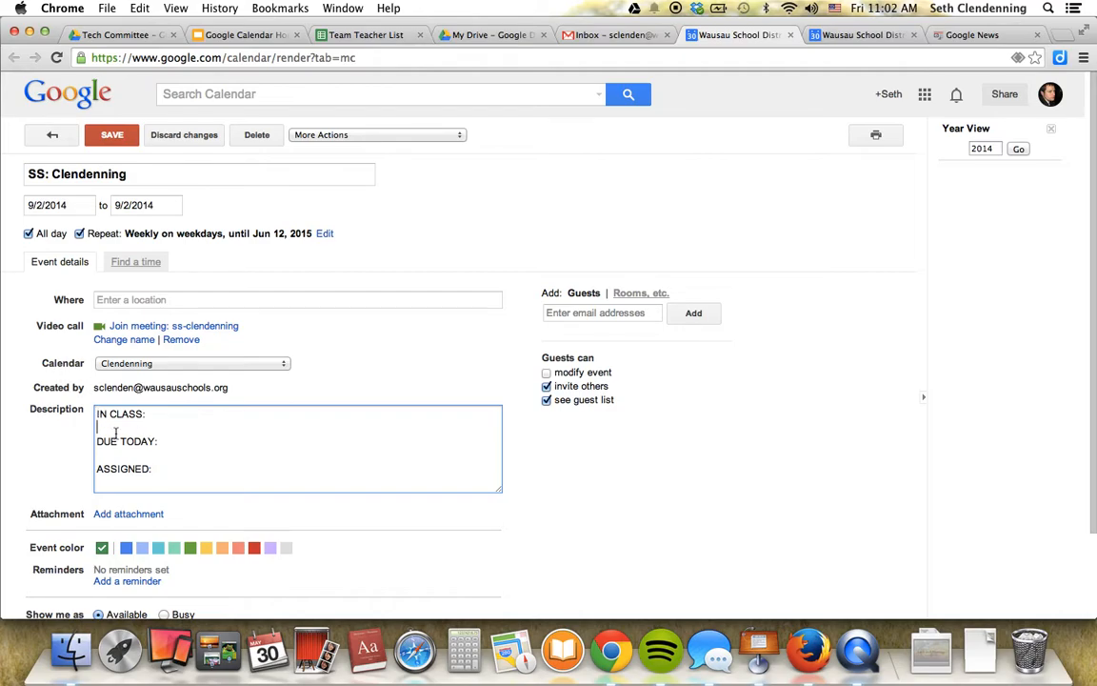
- Insert the heading "Pd. 4" on its own line above "IN CLASS:" in the description
{"action": "key", "text": "Down"}
{"action": "key", "text": "Return"}
{"action": "key", "text": "Up"}
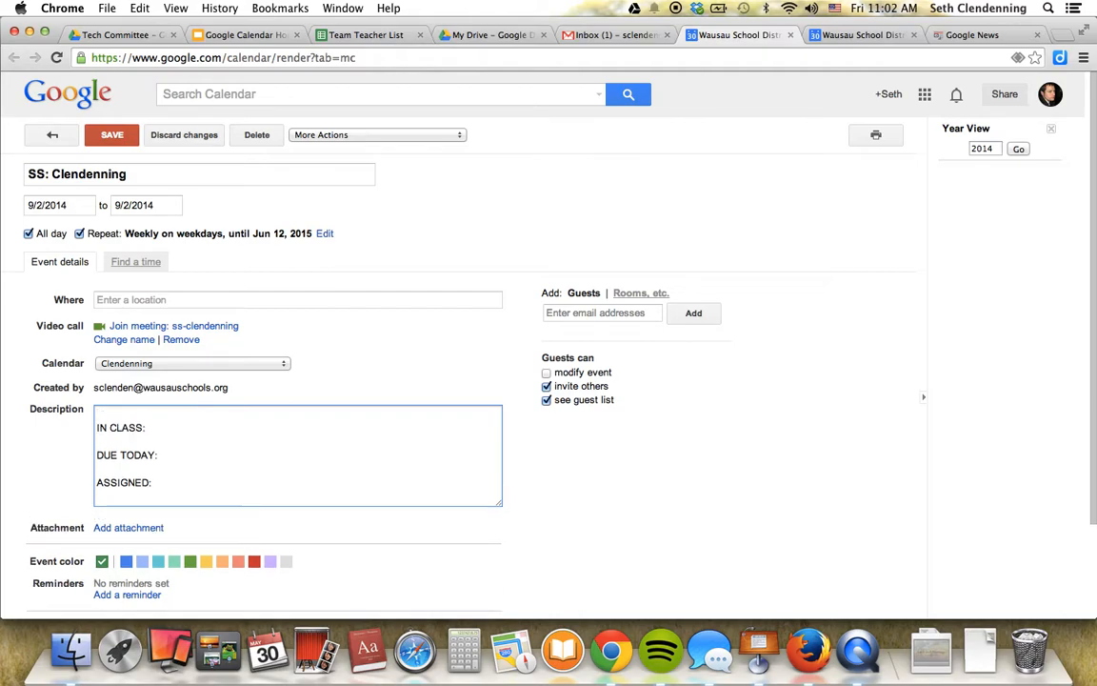
{"action": "type", "text": "Pd. 4"}
- Add the heading "Pd. 5" below the Pd. 4 section of the description, separated by blank lines
{"action": "key", "text": "Down"}
{"action": "key", "text": "Down"}
{"action": "key", "text": "Down"}
{"action": "key", "text": "Down"}
{"action": "key", "text": "Down"}
{"action": "key", "text": "Return"}
{"action": "key", "text": "Return"}
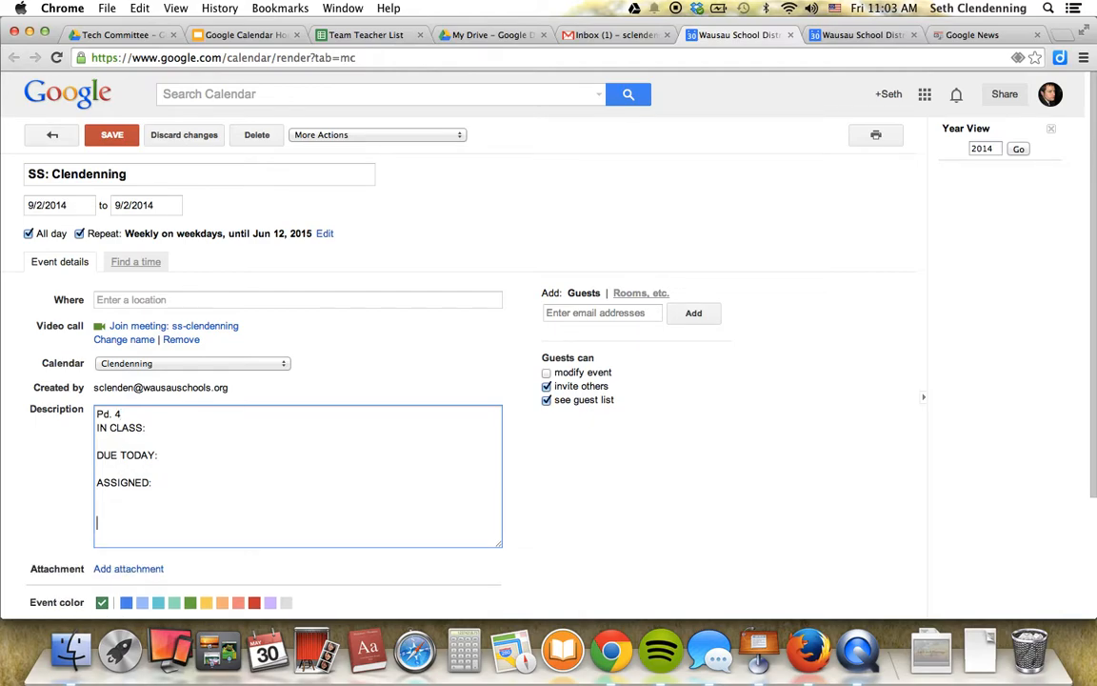
{"action": "type", "text": "Pd. 5"}
{"action": "key", "text": "Return"}
- Enter the labels "IN CLASS:", "DUE TODAY:" and "ASSIGNED:" under the Pd. 5 heading, separated by blank lines
{"action": "type", "text": "IN CALS"}
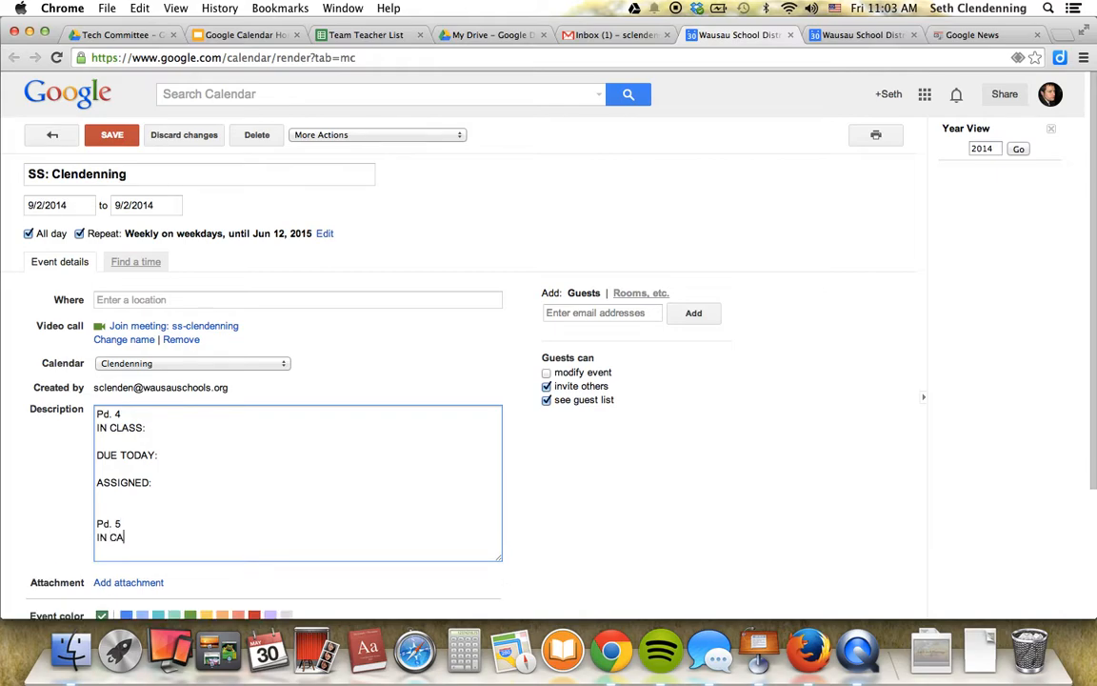
{"action": "key", "text": "BackSpace"}
{"action": "key", "text": "BackSpace"}
{"action": "key", "text": "BackSpace"}
{"action": "type", "text": "LASS:"}
{"action": "key", "text": "Return"}
{"action": "key", "text": "Return"}
{"action": "type", "text": "DU"}
{"action": "type", "text": "DAY:"}
{"action": "key", "text": "Return"}
{"action": "key", "text": "Return"}
{"action": "type", "text": "ASSIGNED:"}
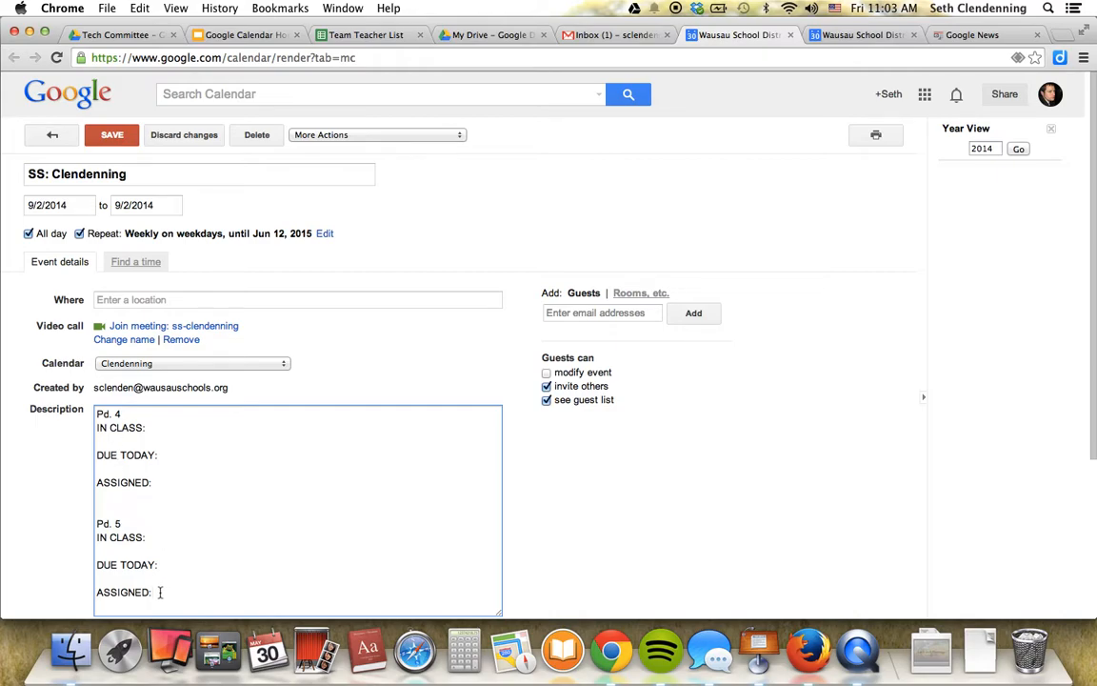
- Delete the whole Pd. 5 section and the extra blank lines above it from the description
{"action": "left_click_drag", "start_coordinate": [159, 590], "coordinate": [22, 349]}
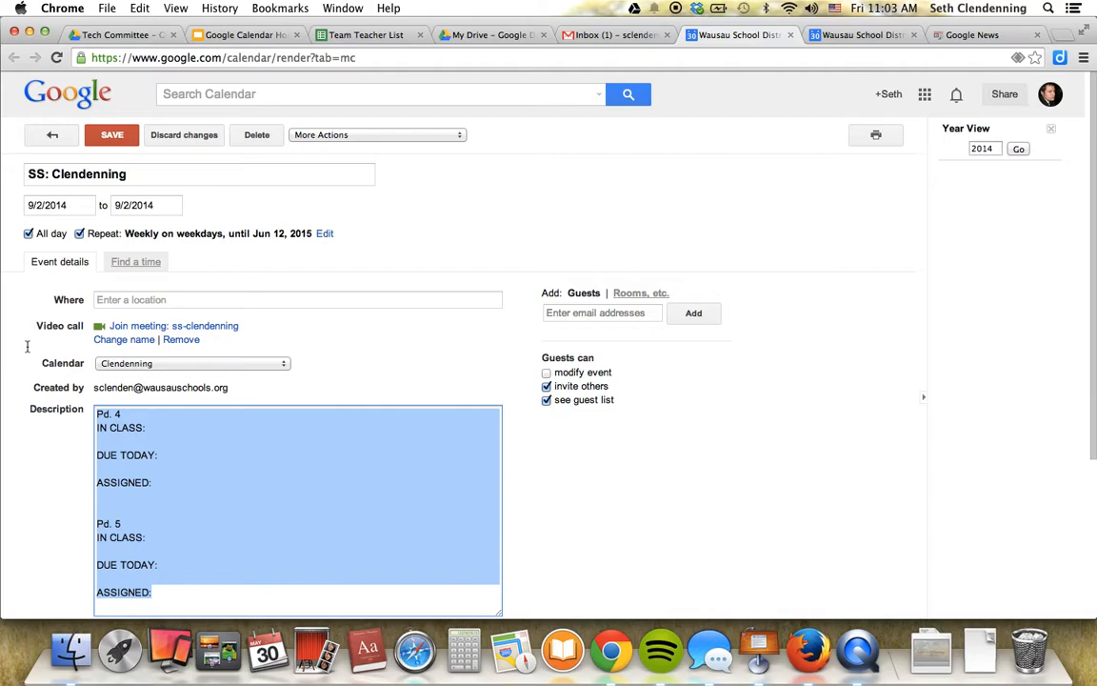
{"action": "left_click", "coordinate": [105, 508]}
{"action": "left_click_drag", "start_coordinate": [106, 508], "coordinate": [152, 590]}
{"action": "key", "text": "BackSpace"}
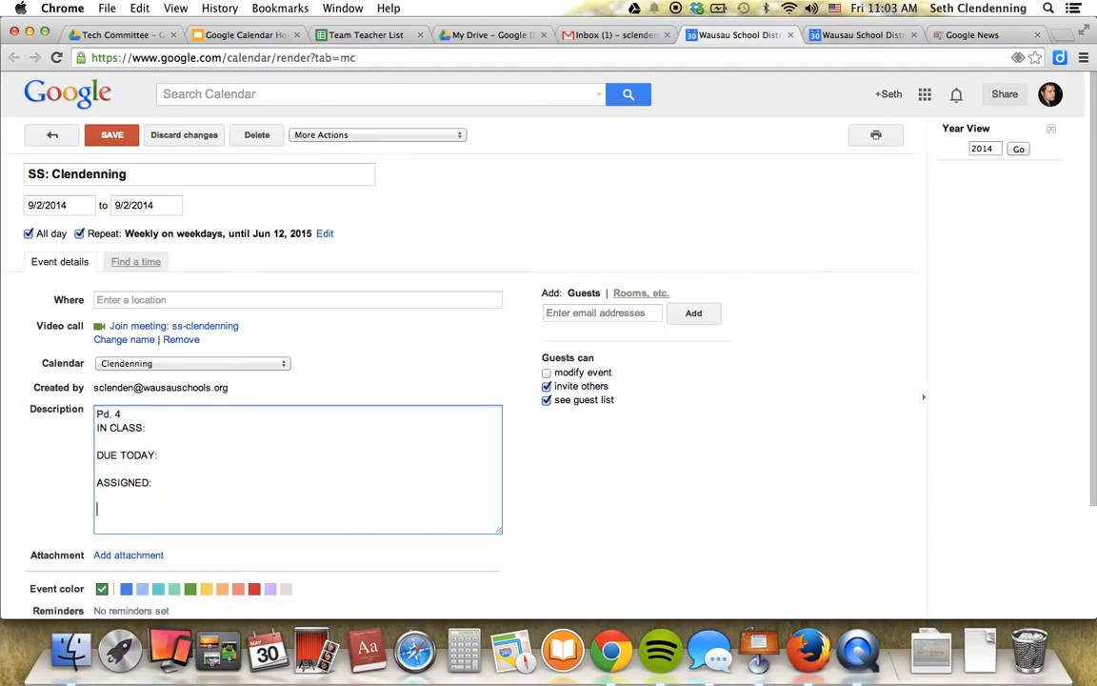
{"action": "key", "text": "BackSpace"}
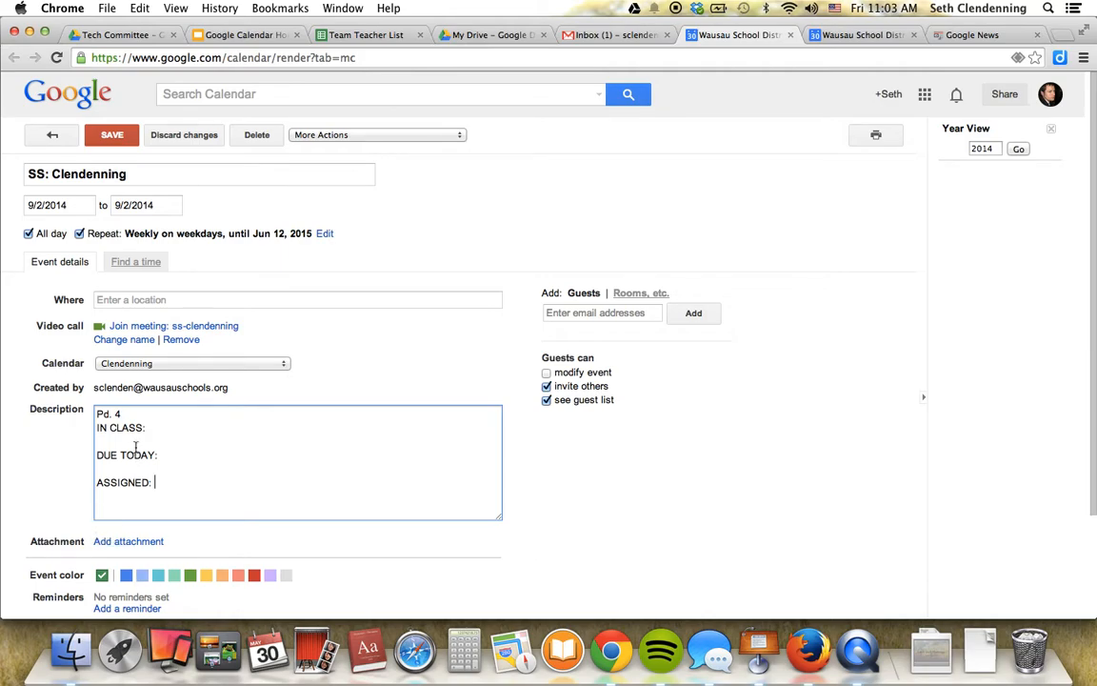
- Remove the "Pd. 4" heading line above "IN CLASS:" in the description and save the event
{"action": "double_click", "coordinate": [115, 413]}
{"action": "left_click_drag", "start_coordinate": [117, 413], "coordinate": [81, 421]}
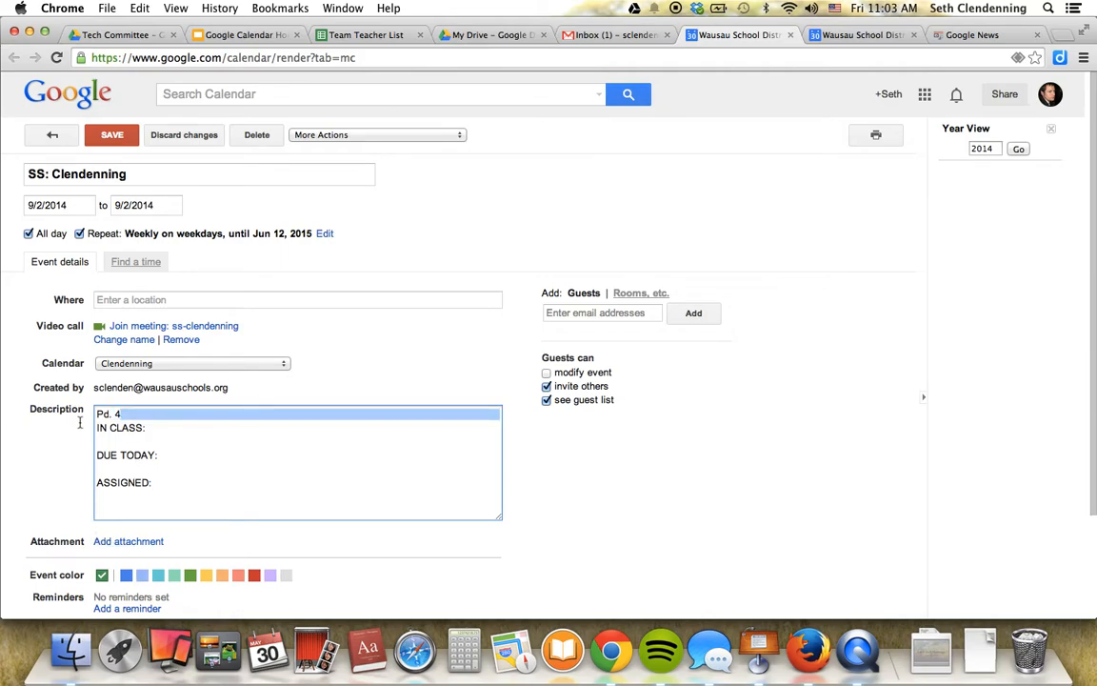
{"action": "left_click", "coordinate": [143, 421]}
{"action": "left_click", "coordinate": [135, 413]}
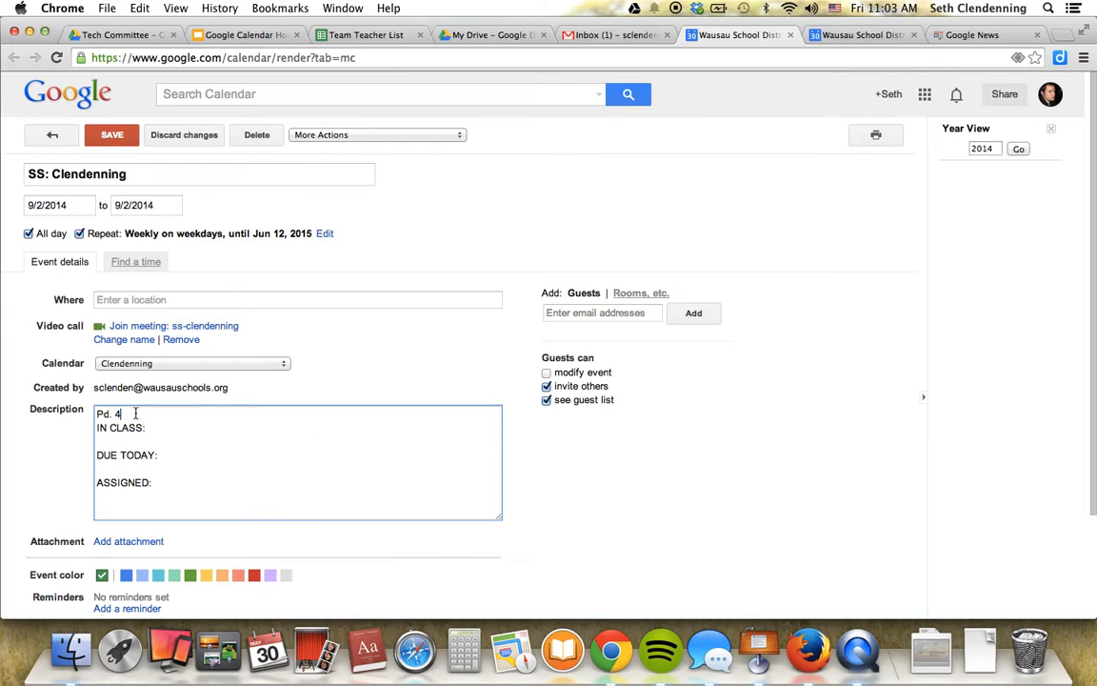
{"action": "key", "text": "BackSpace"}
{"action": "key", "text": "BackSpace"}
{"action": "key", "text": "BackSpace"}
{"action": "key", "text": "BackSpace"}
{"action": "key", "text": "BackSpace"}
{"action": "key", "text": "BackSpace"}
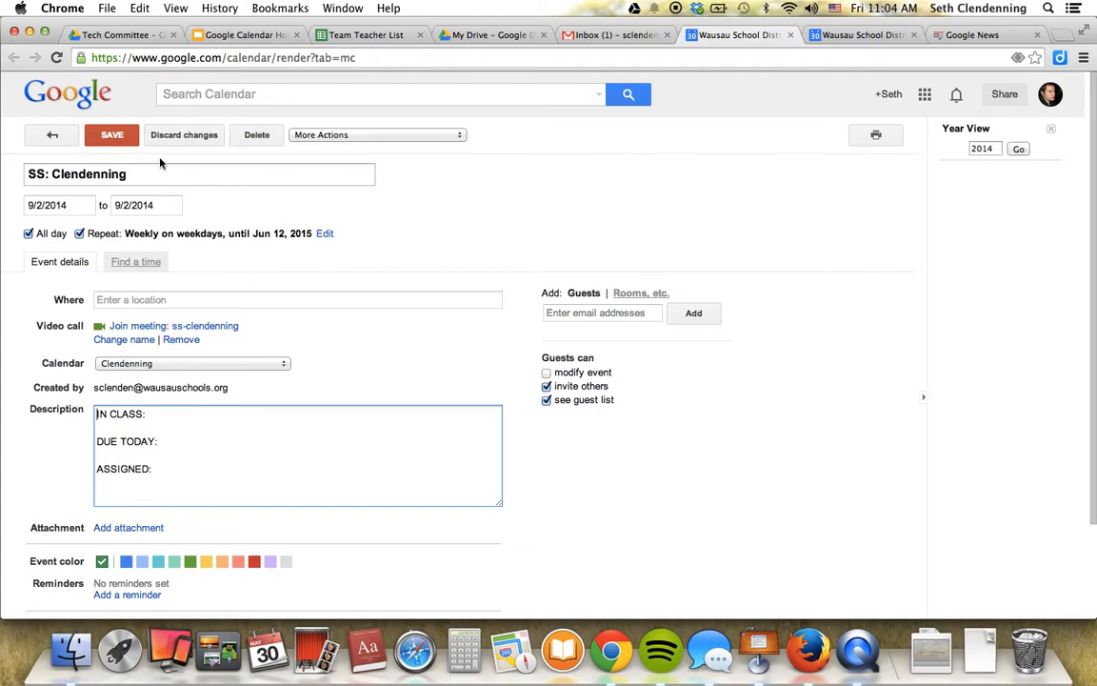
{"action": "left_click", "coordinate": [113, 136]}
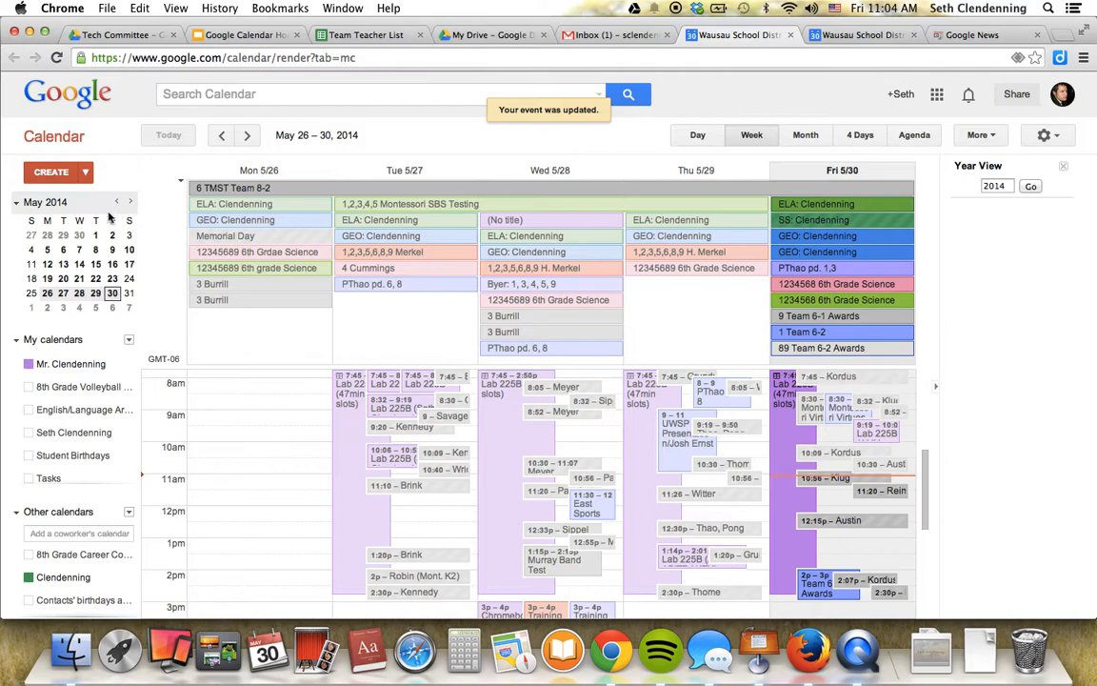
- Go to the week of September 1–5, 2014 and open Tuesday 9/2's SS class event for editing
{"action": "left_click", "coordinate": [130, 202]}
{"action": "left_click", "coordinate": [130, 202]}
{"action": "left_click", "coordinate": [130, 202]}
{"action": "left_click", "coordinate": [131, 203]}
{"action": "left_click", "coordinate": [61, 239]}
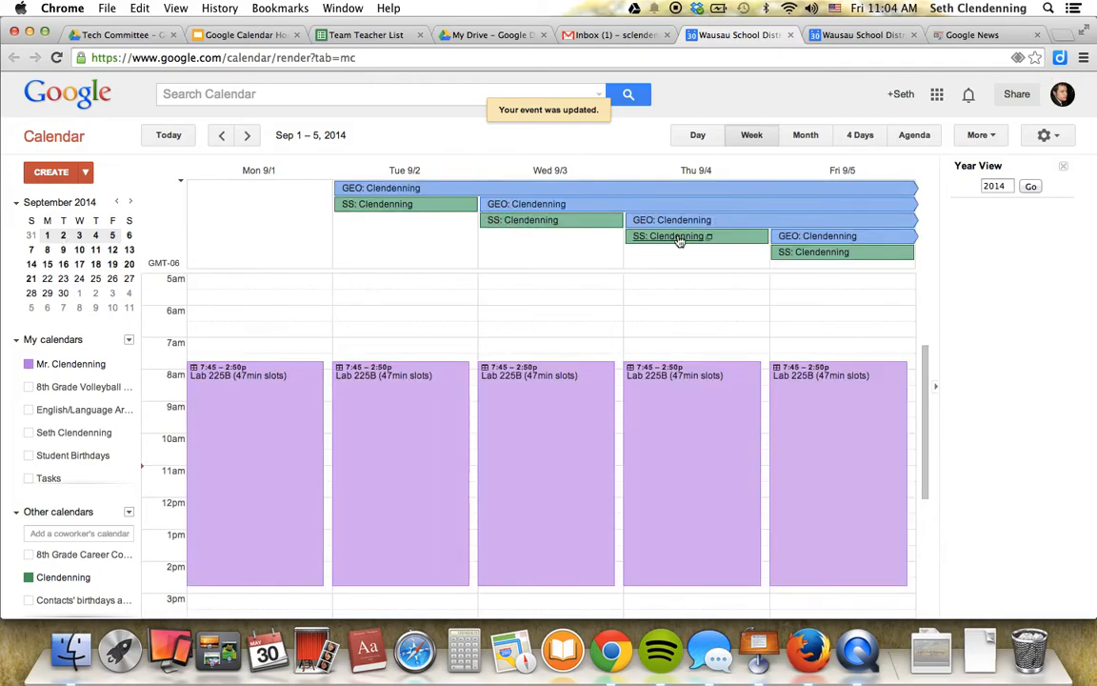
{"action": "double_click", "coordinate": [398, 213]}
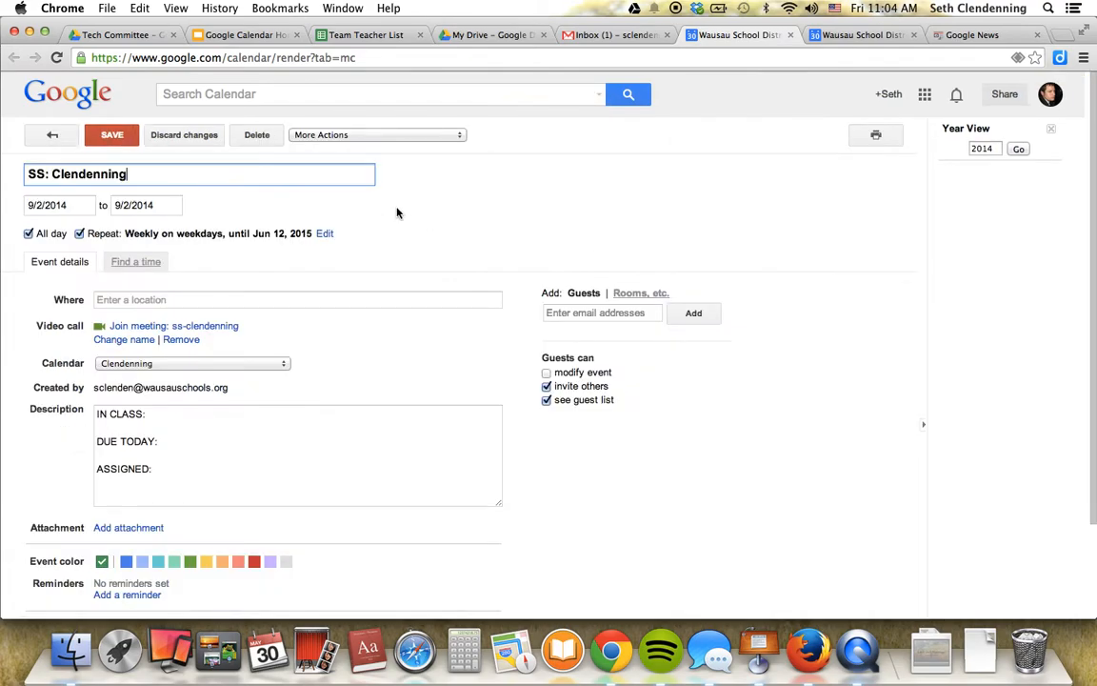
- Fill in the "IN CLASS:" line of the description with "Baseball Introduction Game, Syllabus"
{"action": "left_click", "coordinate": [204, 417]}
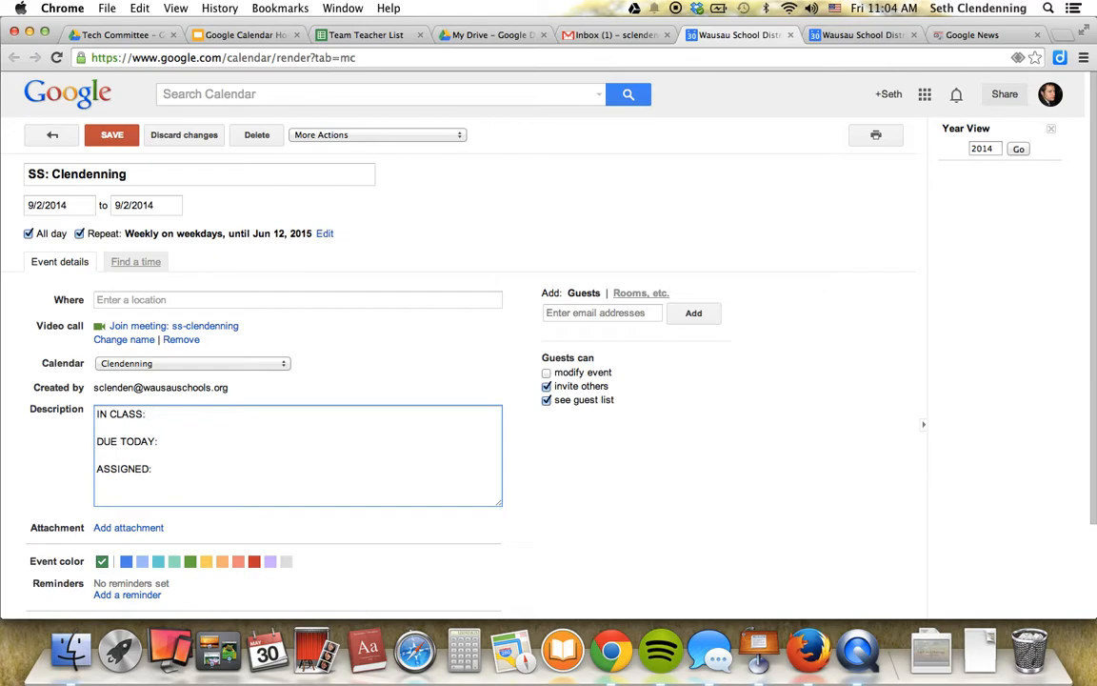
{"action": "type", "text": "Baseball Introduction Game"}
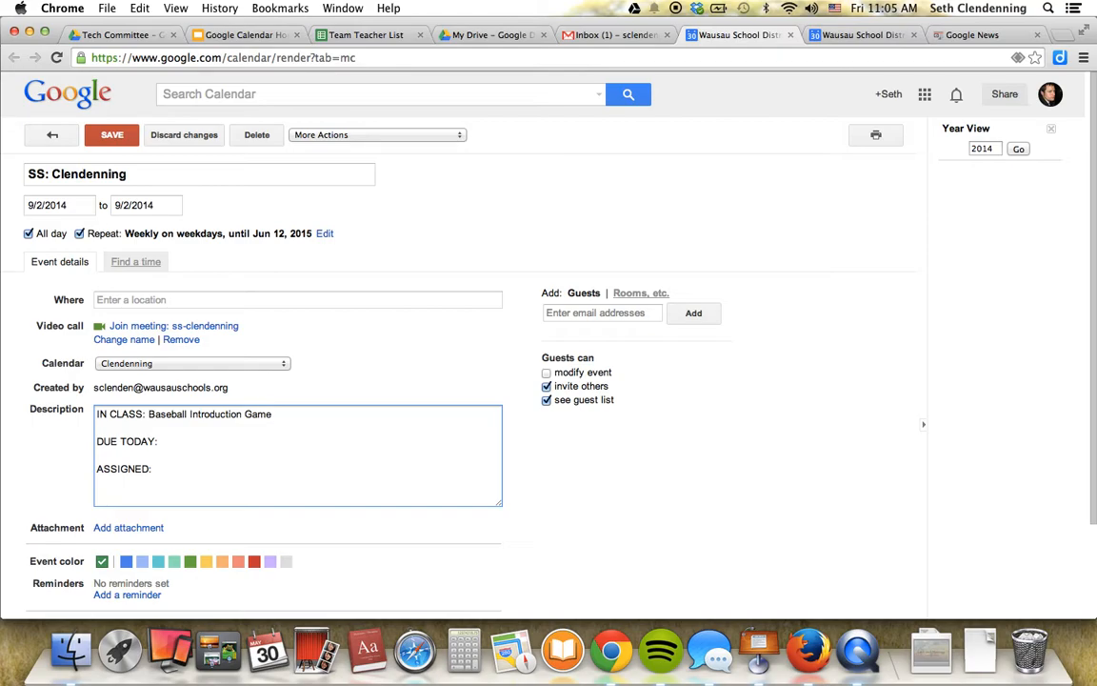
{"action": "type", "text": ", Syllabus"}
- Fill in the "ASSIGNED:" line of the description with "Get syllabus signed by Friday Sep. 5"
{"action": "key", "text": "Down"}
{"action": "key", "text": "Down"}
{"action": "type", "text": "Get syllabus signed by Friday Sep"}
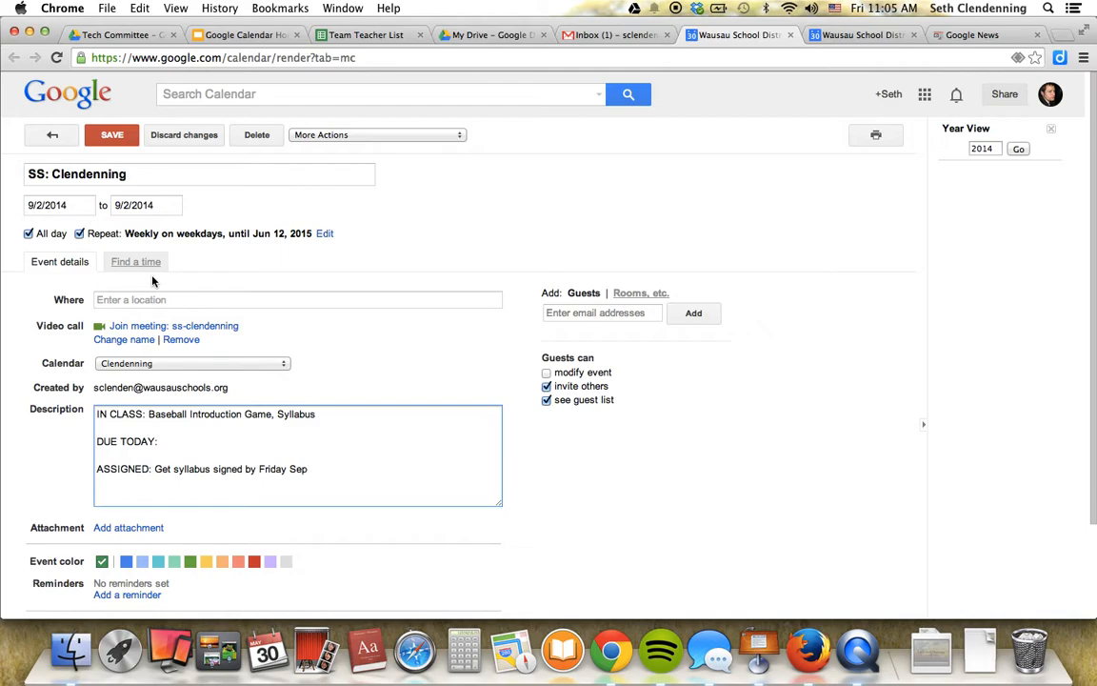
{"action": "type", "text": "5"}
{"action": "key", "text": "BackSpace"}
{"action": "key", "text": "BackSpace"}
{"action": "type", "text": ". 5"}
- Save the event and apply the changes to only this event in the series
{"action": "left_click", "coordinate": [223, 445]}
{"action": "left_click", "coordinate": [112, 136]}
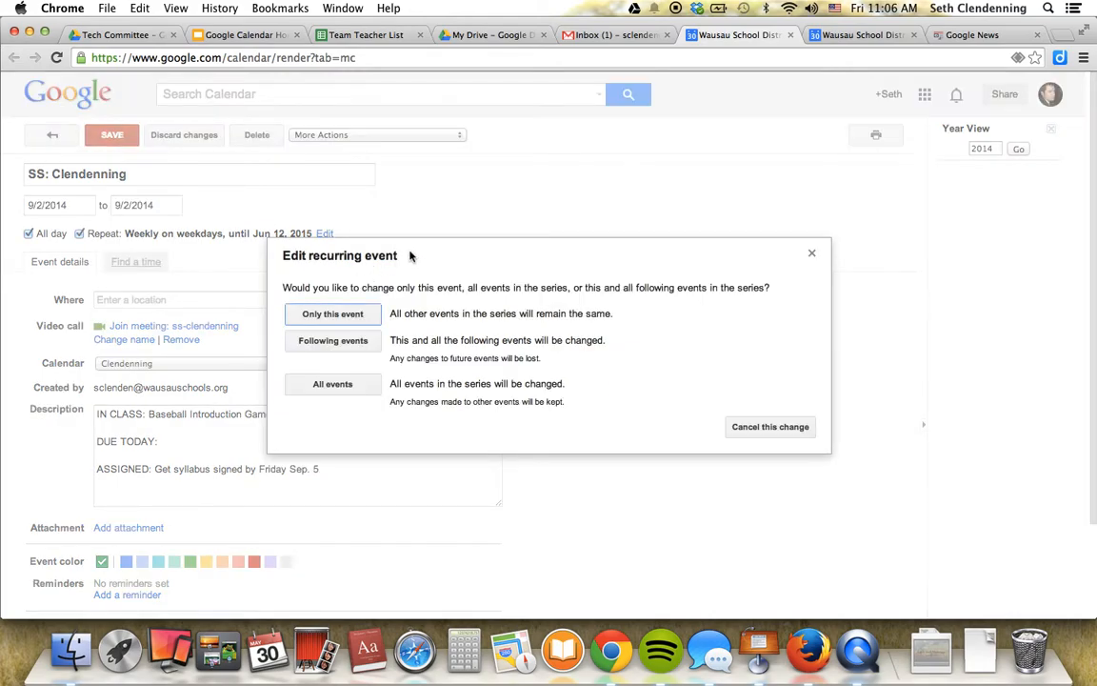
{"action": "left_click", "coordinate": [327, 317]}
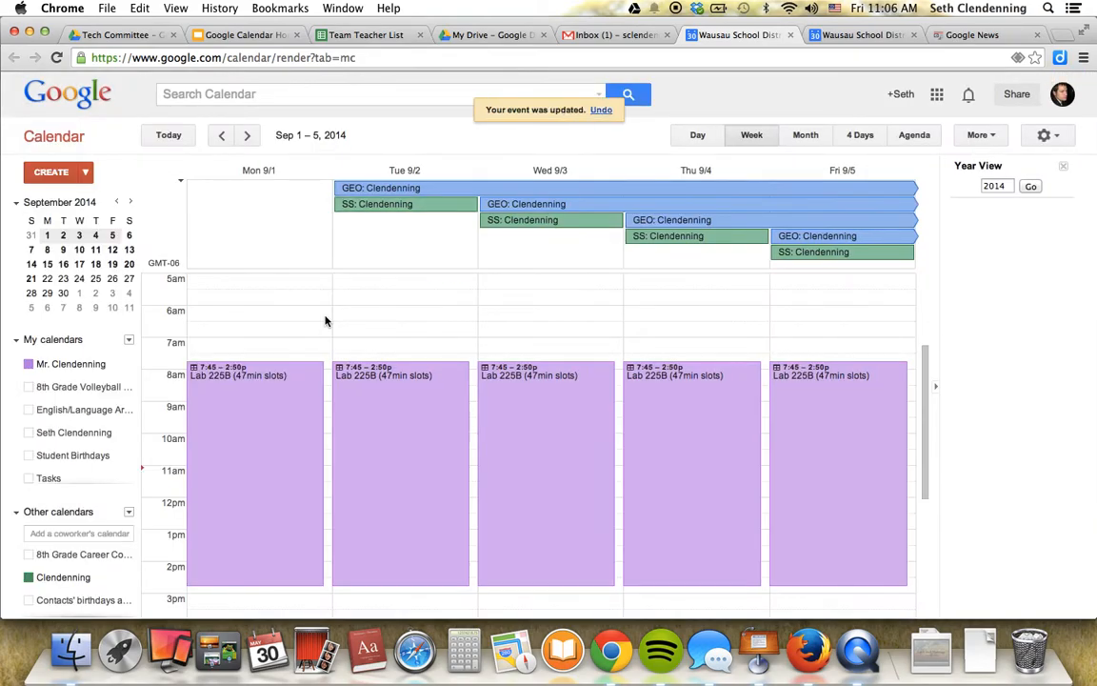
- Open the Wausau School District website in a new browser tab and go to the Horace Mann middle school site
{"action": "left_click", "coordinate": [1061, 35]}
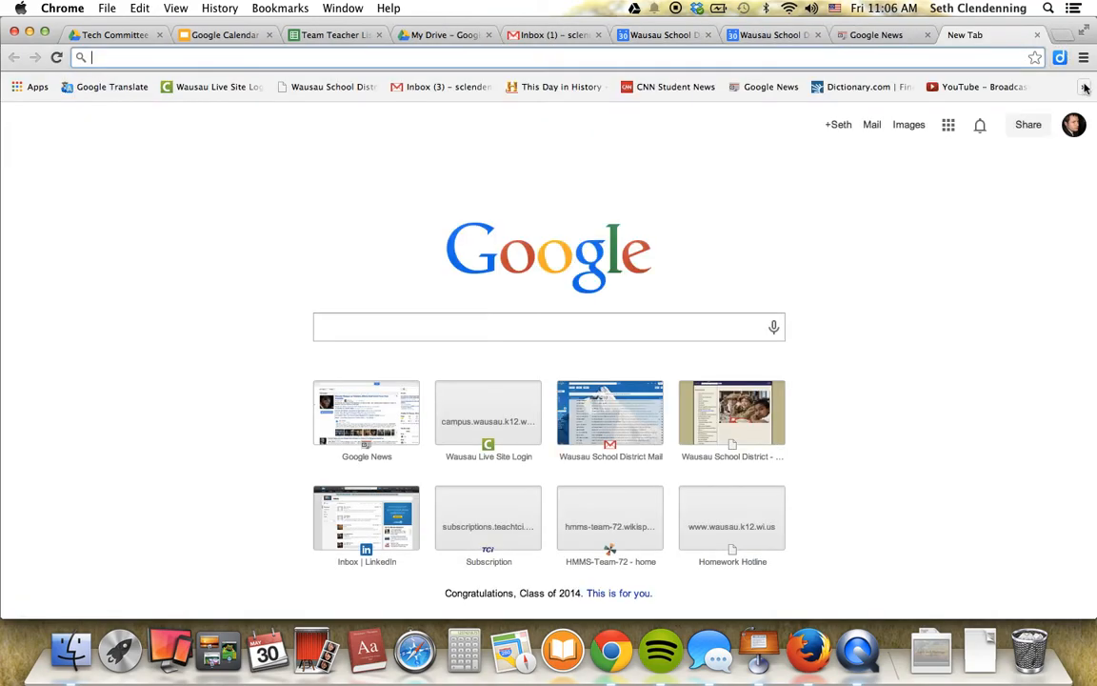
{"action": "left_click", "coordinate": [1084, 87]}
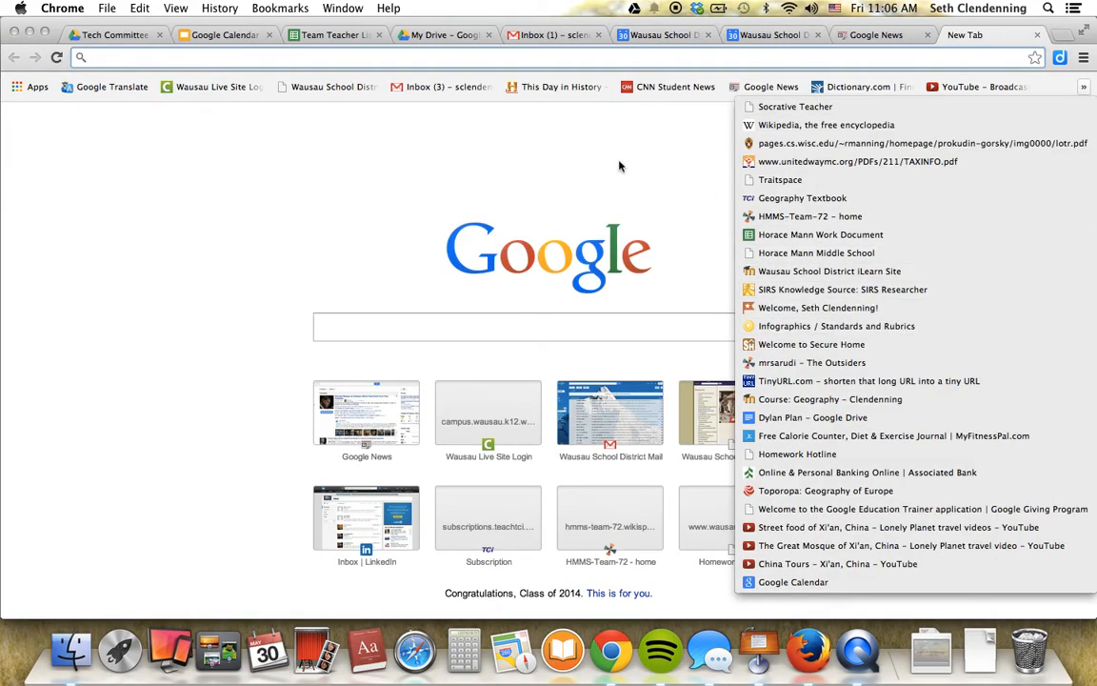
{"action": "left_click", "coordinate": [551, 157]}
{"action": "left_click", "coordinate": [324, 86]}
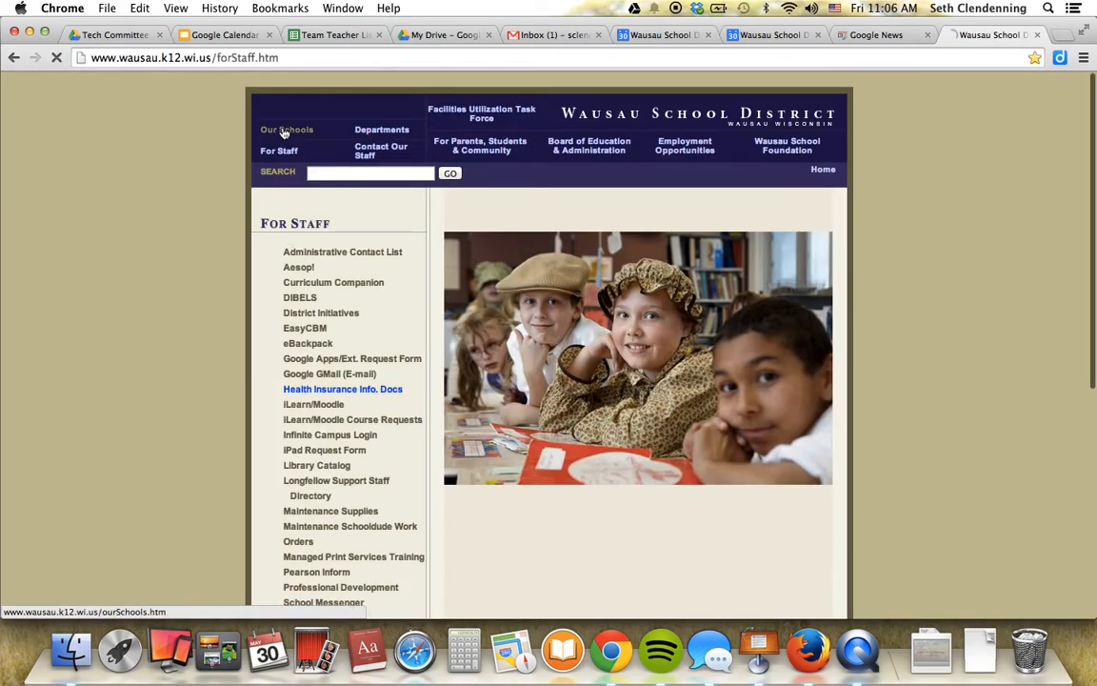
{"action": "left_click", "coordinate": [283, 134]}
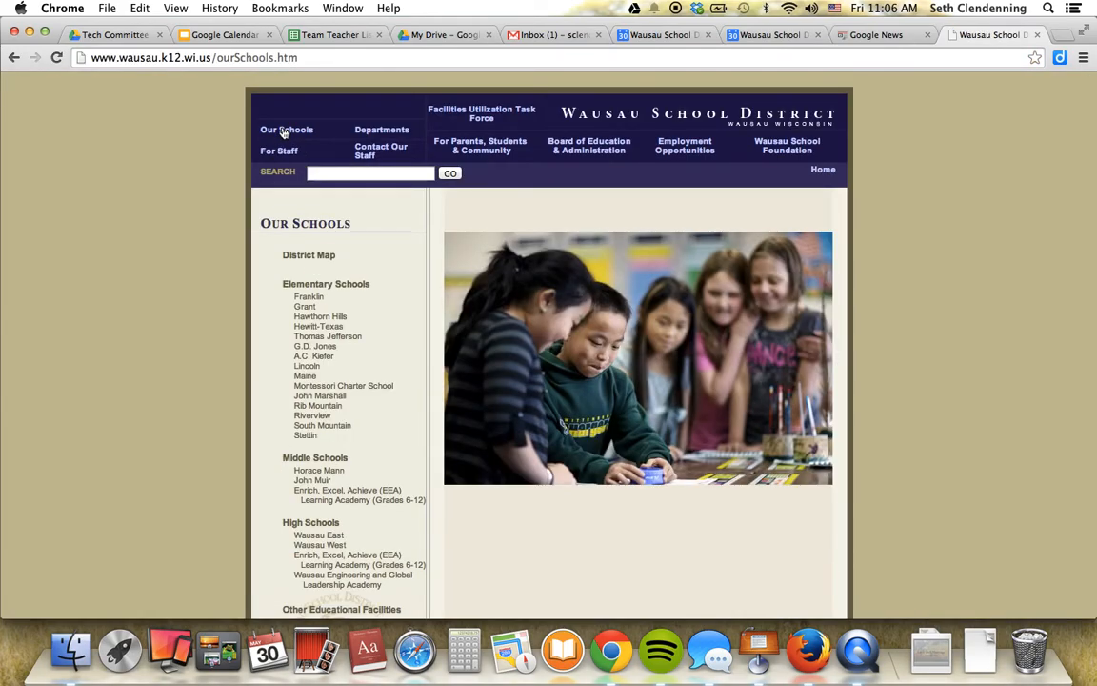
{"action": "left_click", "coordinate": [327, 472]}
- Open the school's Homework Hotline page and view the Team 8-1 calendar
{"action": "scroll", "coordinate": [302, 422], "scroll_direction": "down", "scroll_amount": 4}
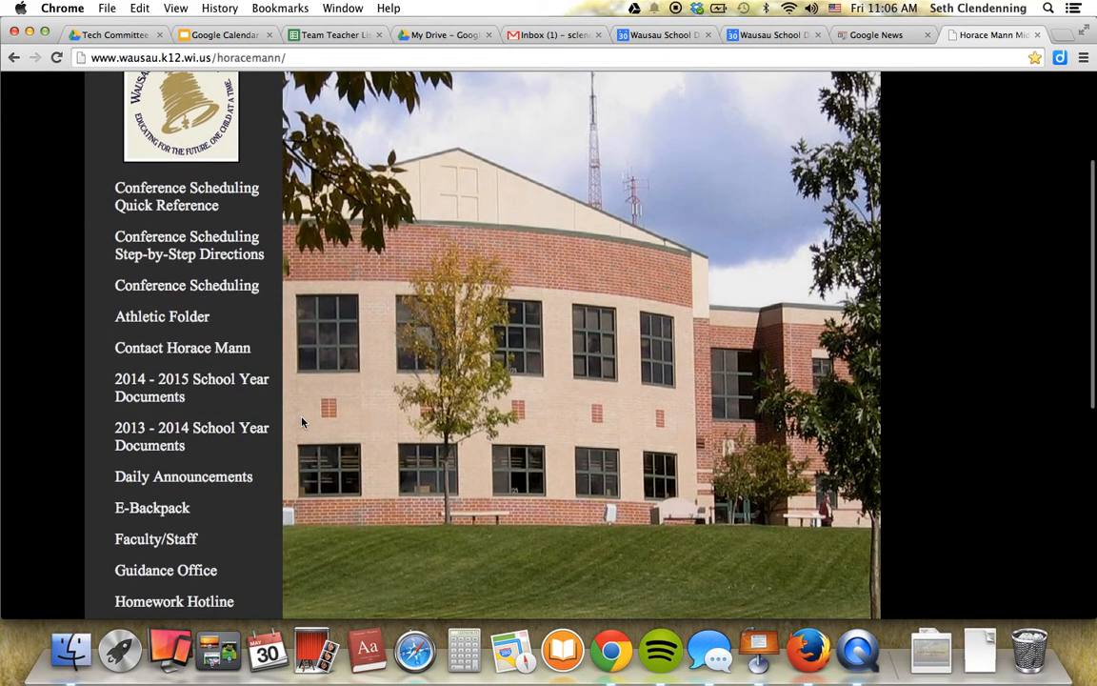
{"action": "scroll", "coordinate": [301, 421], "scroll_direction": "down", "scroll_amount": 2}
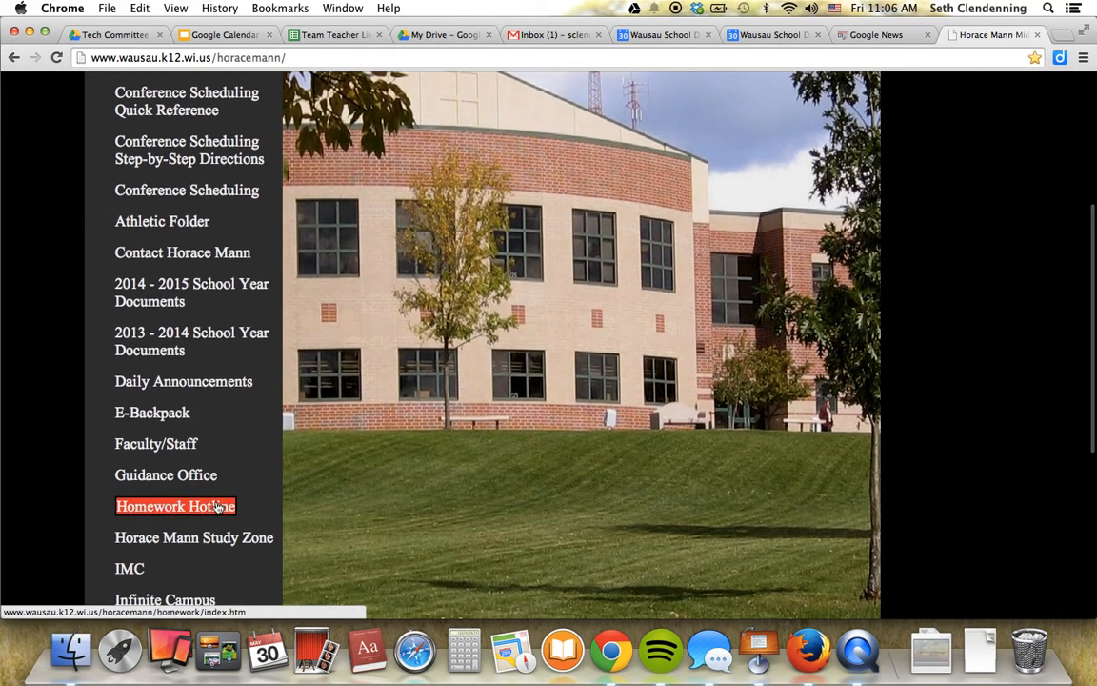
{"action": "left_click", "coordinate": [218, 506]}
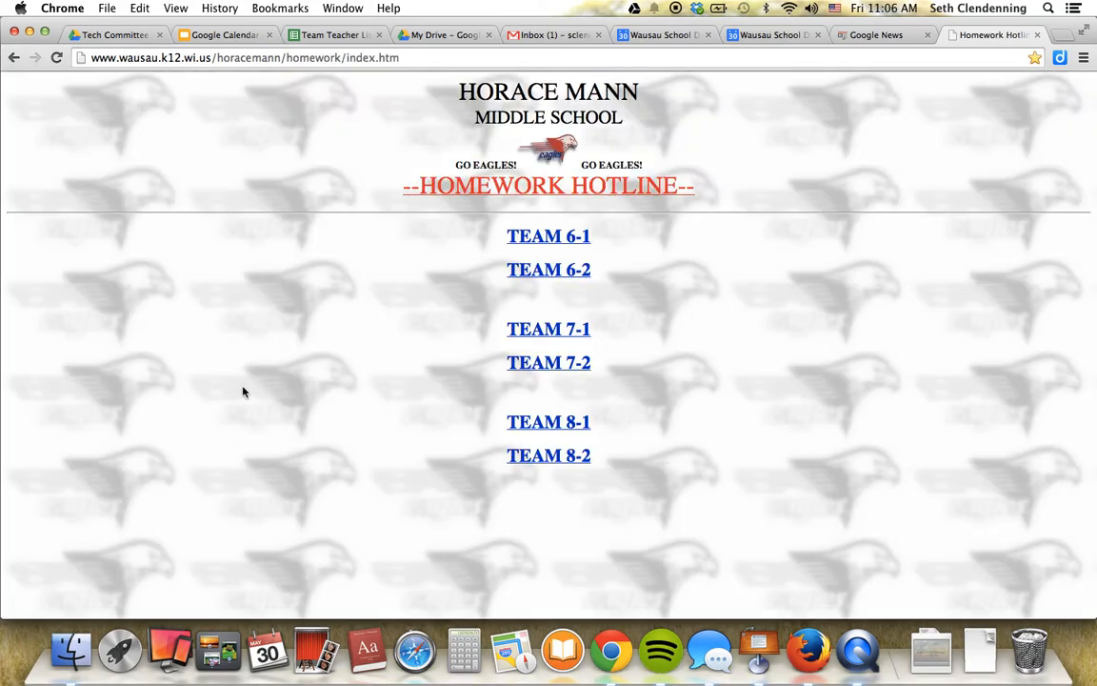
{"action": "left_click", "coordinate": [561, 426]}
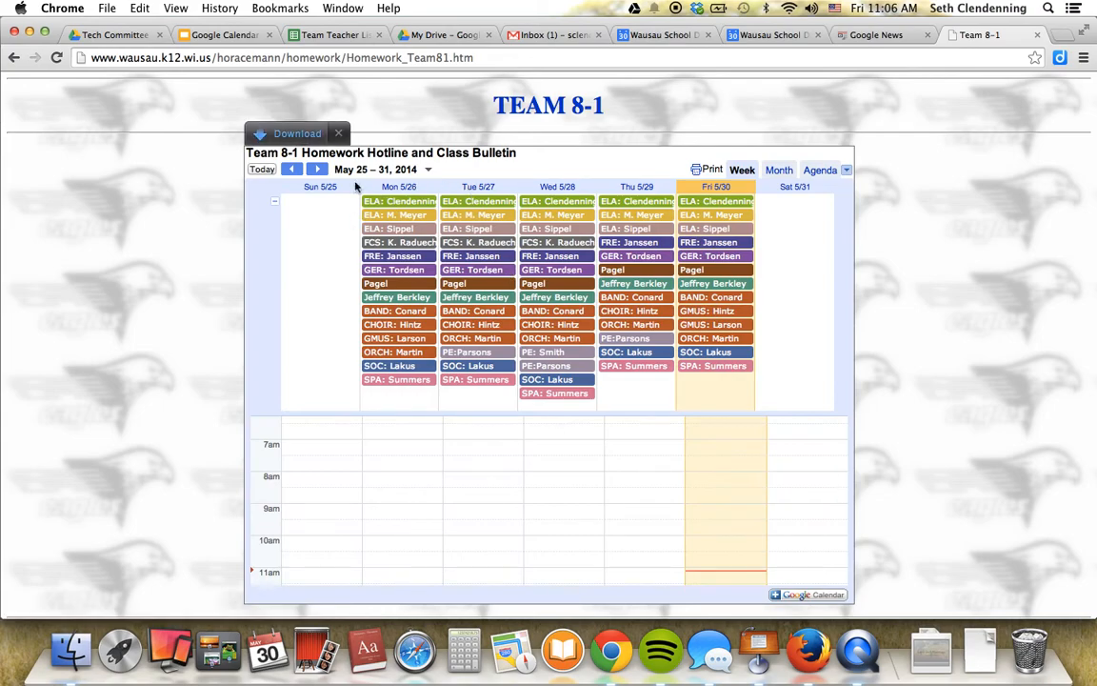
- Advance the Team 8-1 calendar week by week to Aug 31 – Sep 6, 2014
{"action": "left_click", "coordinate": [318, 169]}
{"action": "left_click", "coordinate": [318, 169]}
{"action": "left_click", "coordinate": [320, 170]}
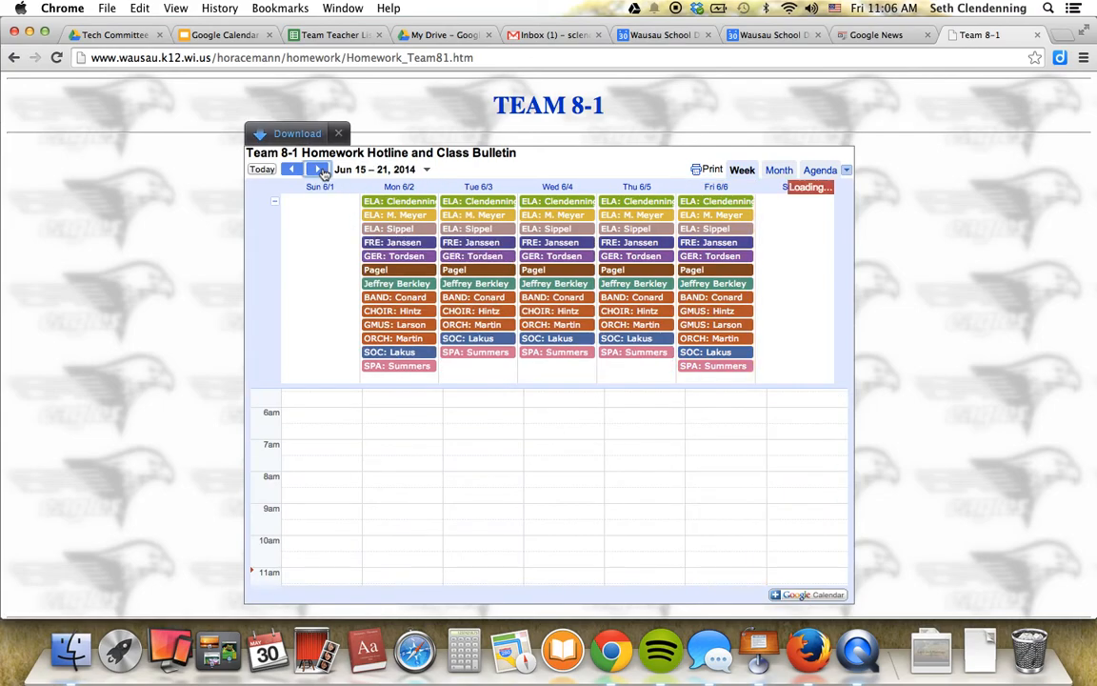
{"action": "left_click", "coordinate": [320, 169]}
{"action": "left_click", "coordinate": [320, 169]}
{"action": "left_click", "coordinate": [319, 170]}
{"action": "left_click", "coordinate": [320, 169]}
{"action": "left_click", "coordinate": [320, 169]}
{"action": "left_click", "coordinate": [320, 170]}
{"action": "left_click", "coordinate": [320, 169]}
{"action": "left_click", "coordinate": [320, 169]}
{"action": "left_click", "coordinate": [320, 169]}
{"action": "left_click", "coordinate": [320, 169]}
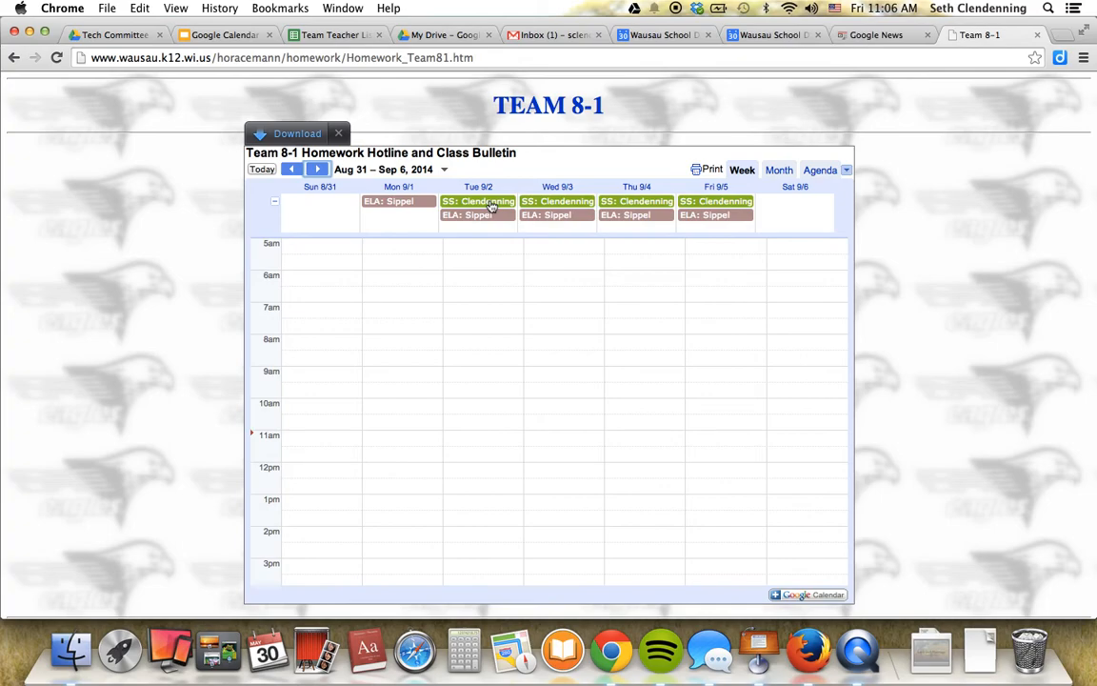
- Check the SS class event details for Tuesday 9/2 and Wednesday 9/3, closing each details bubble
{"action": "left_click", "coordinate": [491, 205]}
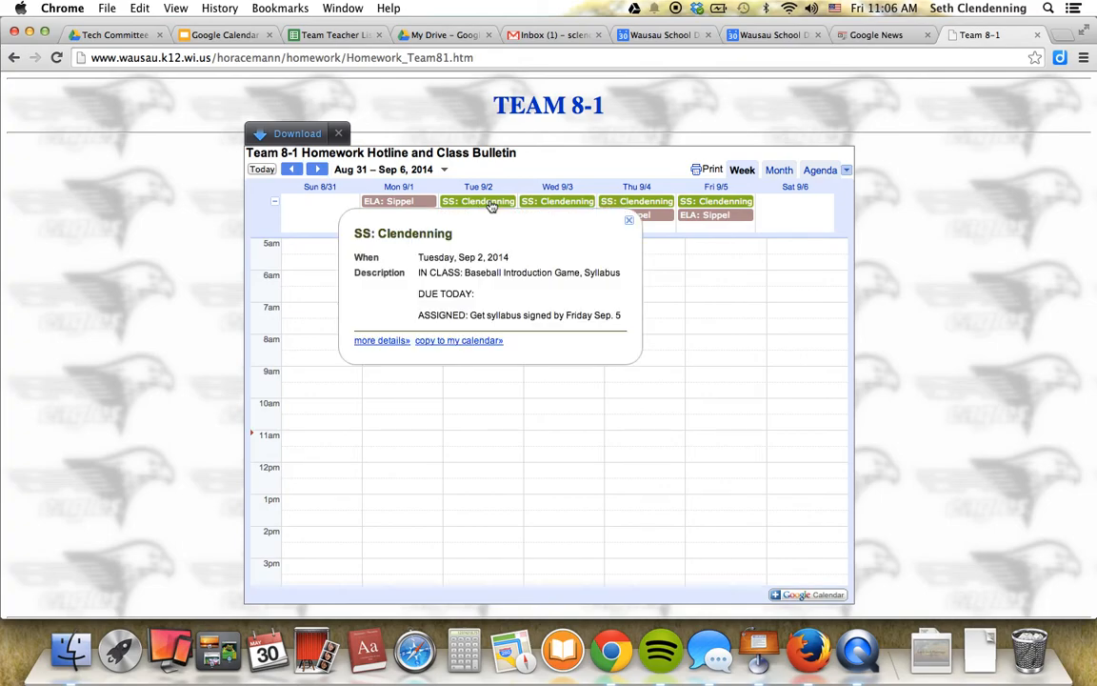
{"action": "left_click", "coordinate": [629, 220]}
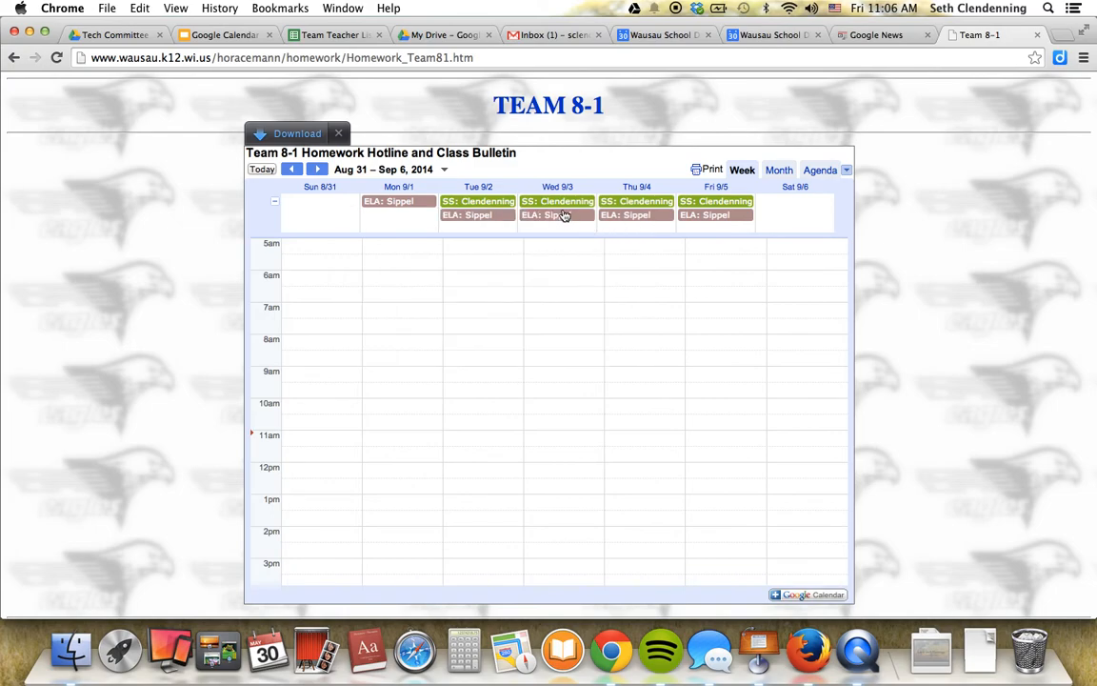
{"action": "left_click", "coordinate": [562, 204]}
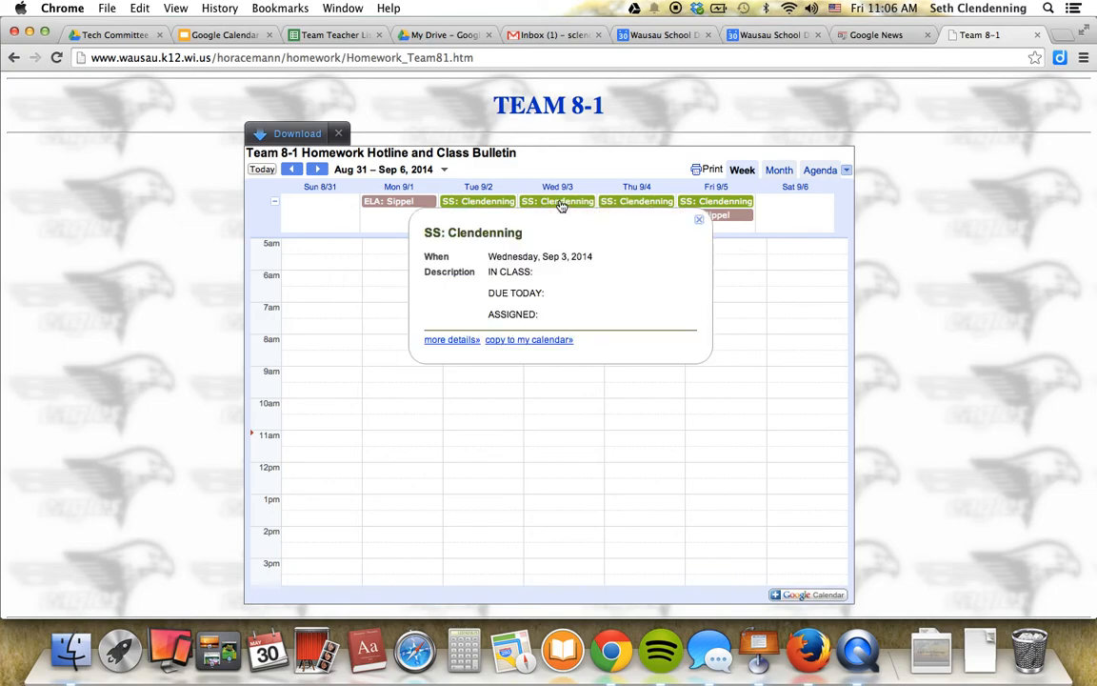
{"action": "left_click", "coordinate": [698, 221]}
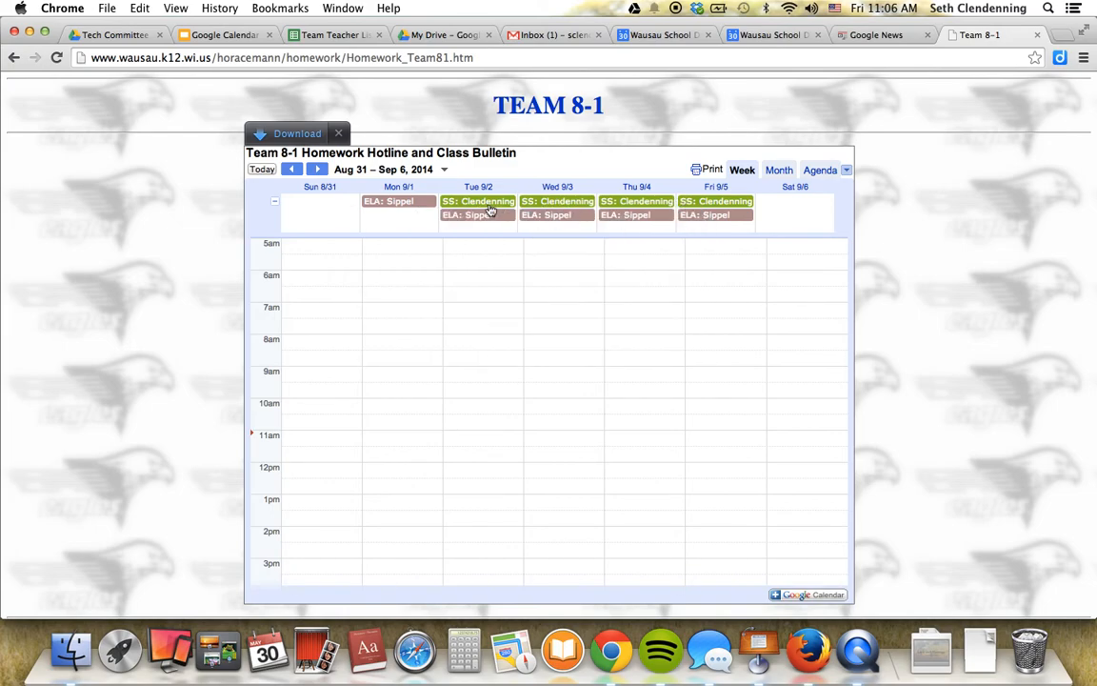
{"action": "left_click", "coordinate": [495, 203]}
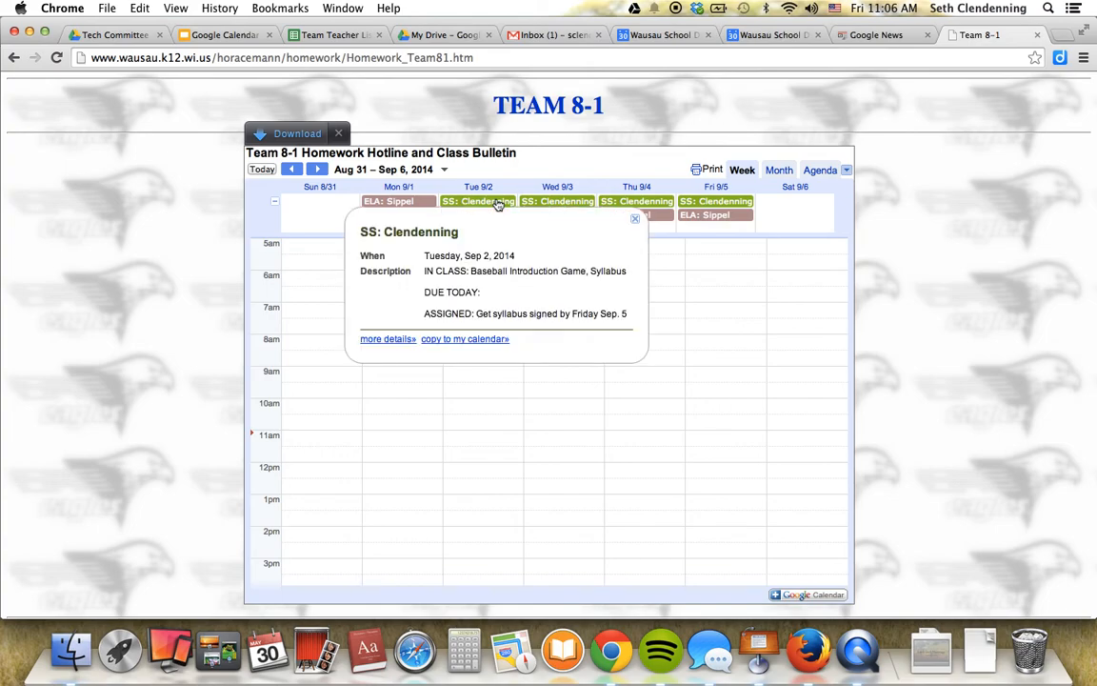
{"action": "left_click", "coordinate": [634, 219]}
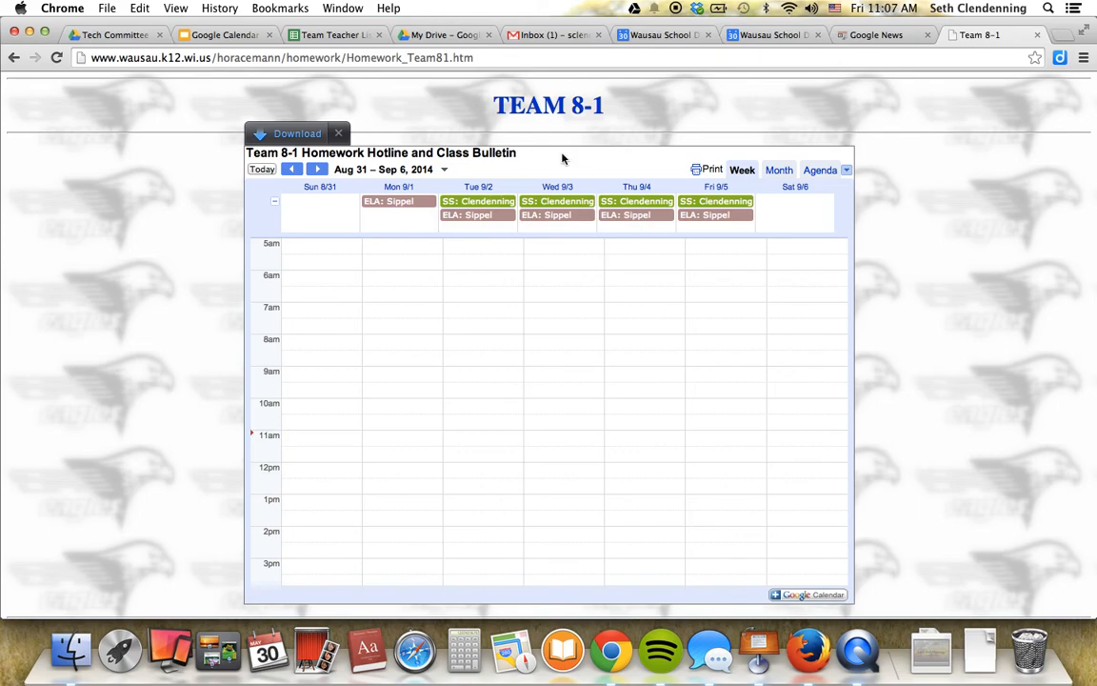
- Switch to the "Google Calendar Homework Hotline" presentation in Google Slides
{"action": "left_click", "coordinate": [560, 36]}
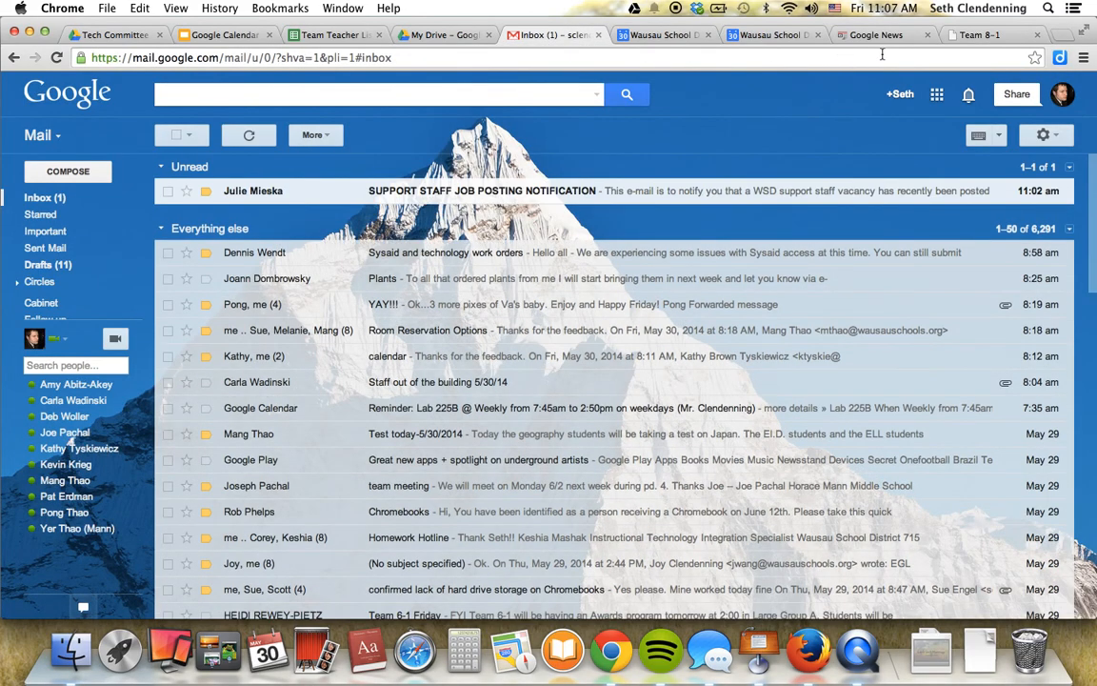
{"action": "left_click", "coordinate": [218, 35]}
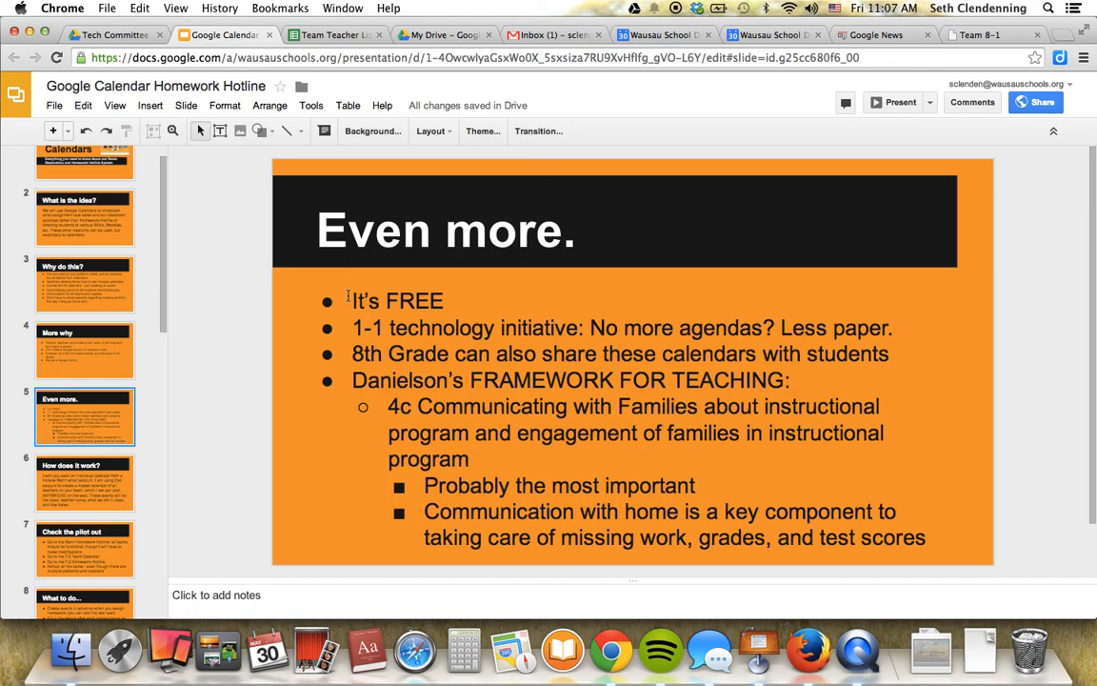